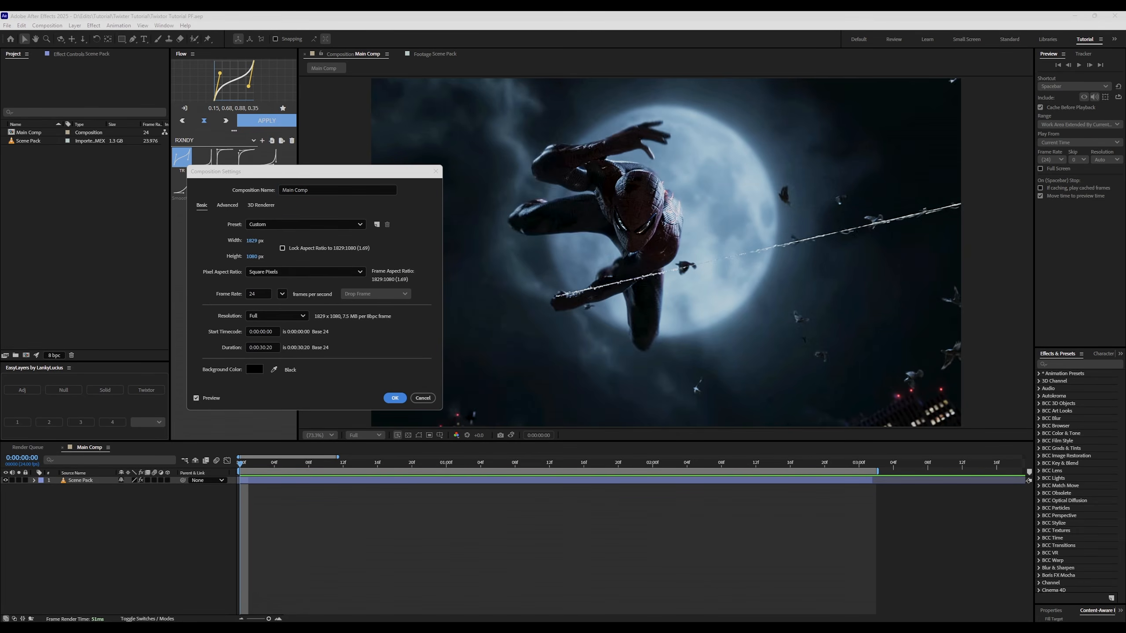
Replace Main Comp's 24 fps frame rate with 60 in Composition Settings and confirm.
drag(277, 170, 151, 211)
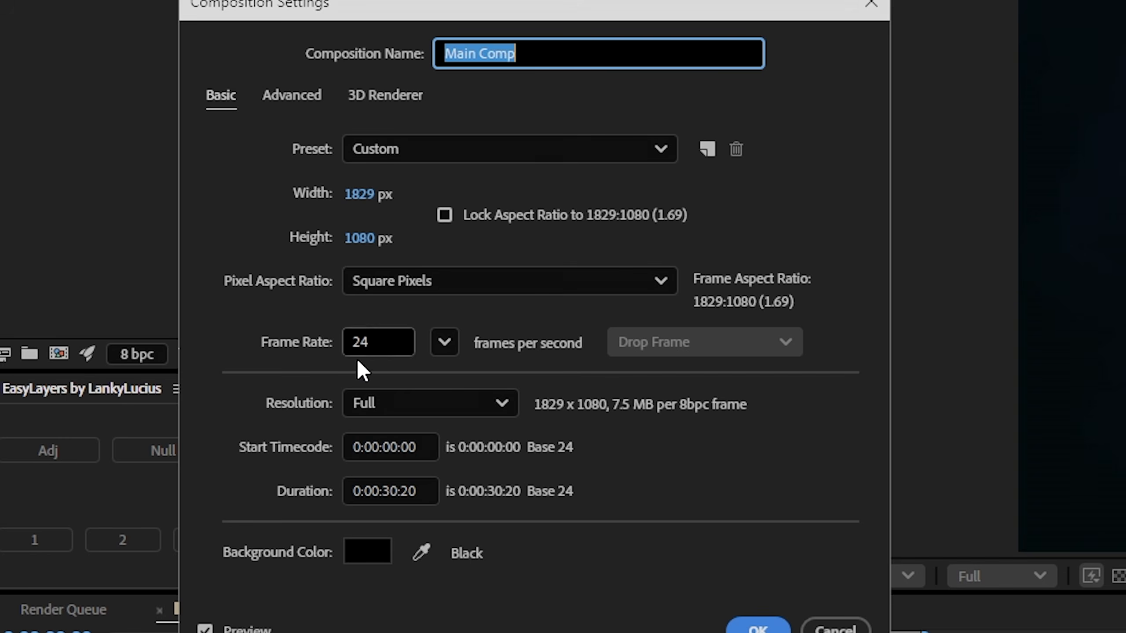
click(382, 340)
drag(382, 340, 320, 349)
text(60)
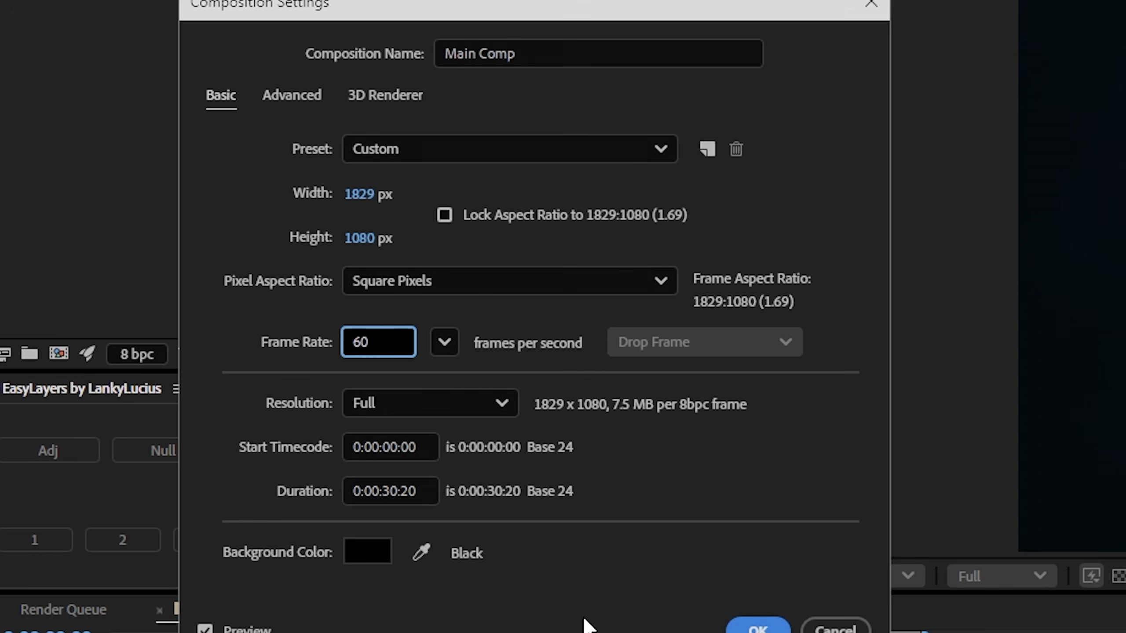
key(Return)
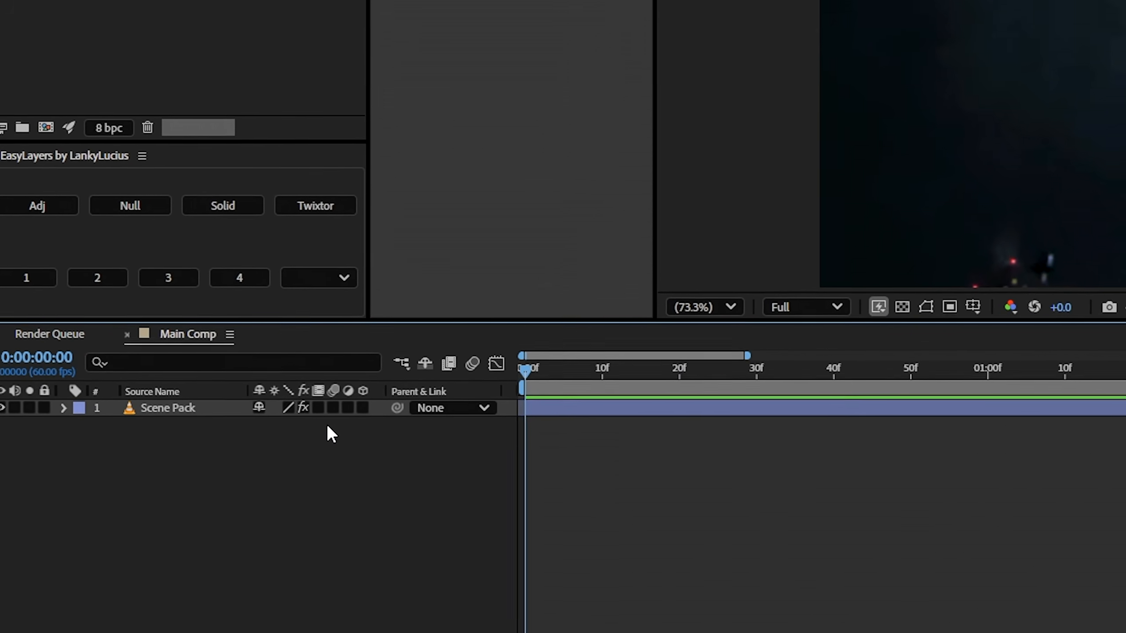
Set Scene Pack's frame blending to Pixel Motion, enable comp frame blending, and select the layer.
click(318, 408)
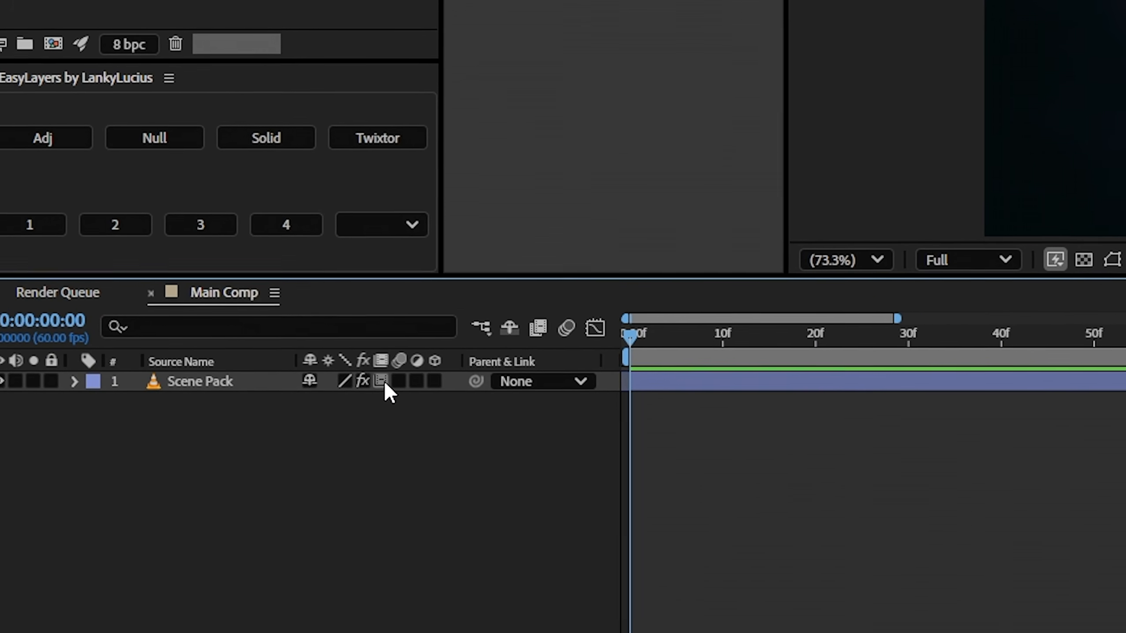
click(384, 382)
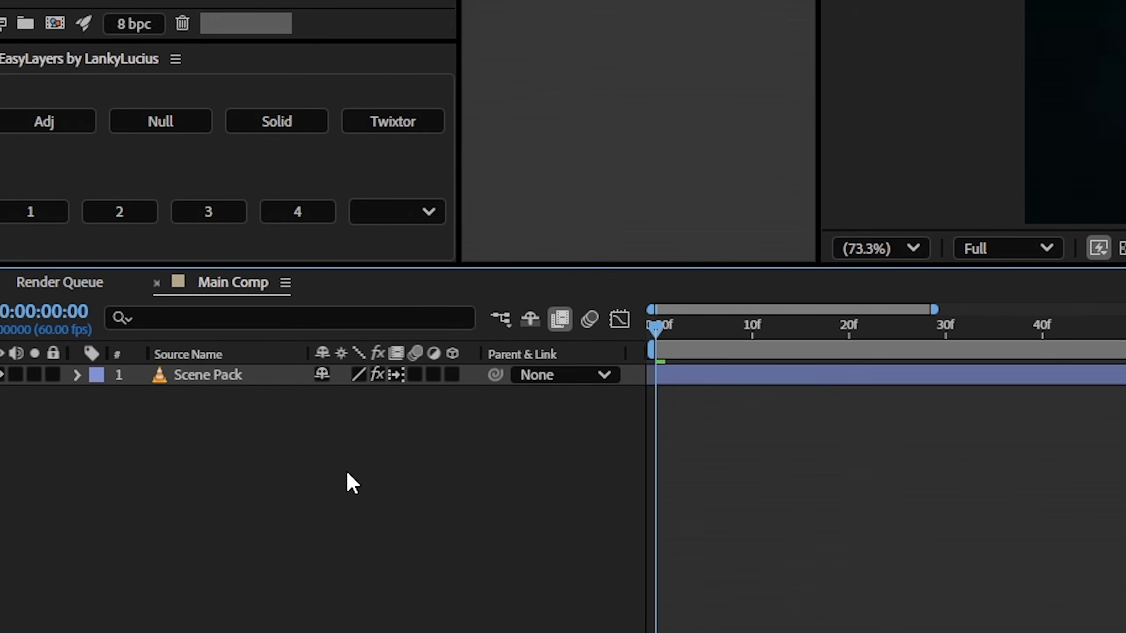
click(416, 374)
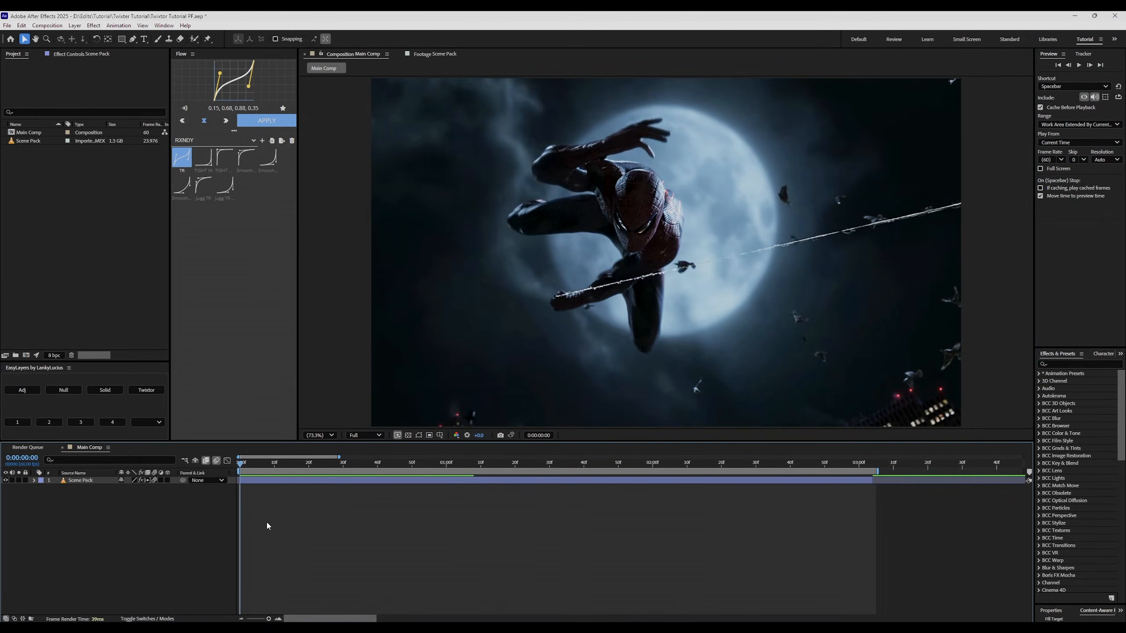
click(254, 481)
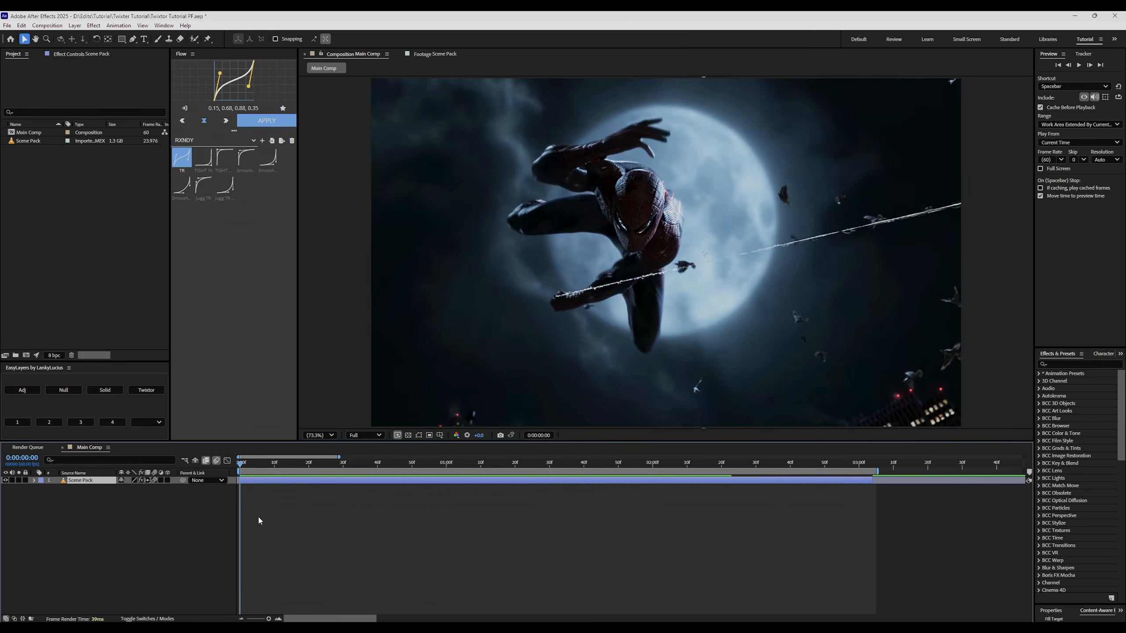
Pre-compose the Scene Pack layer into a comp named 'Clip 1' and scrub through it.
key(ctrl+shift+c)
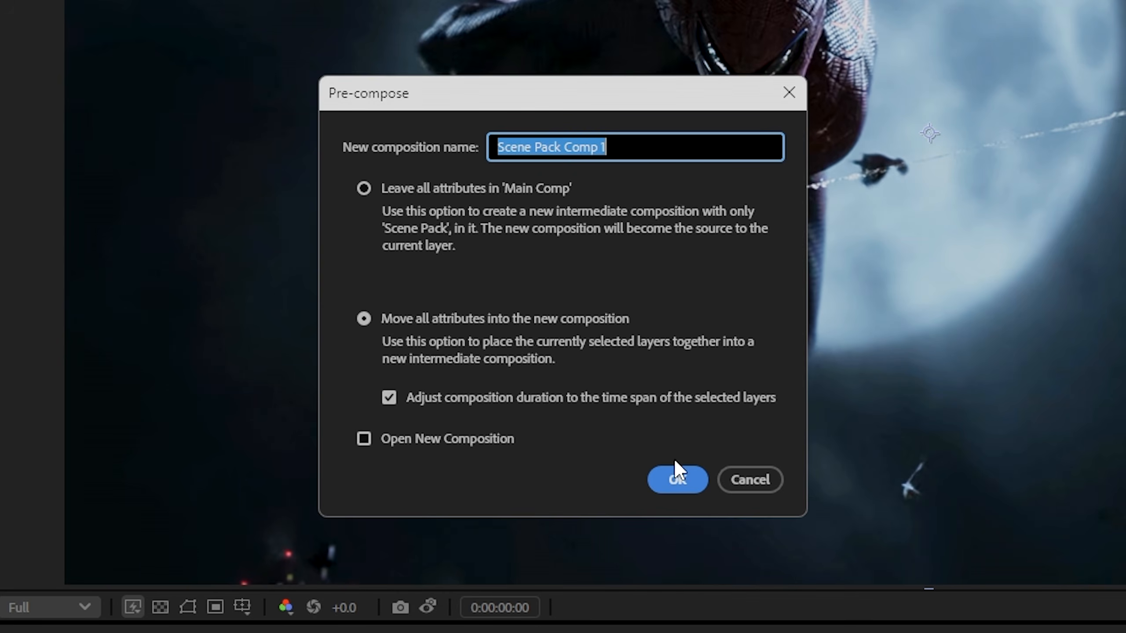
drag(658, 147, 354, 168)
text(Clip 1)
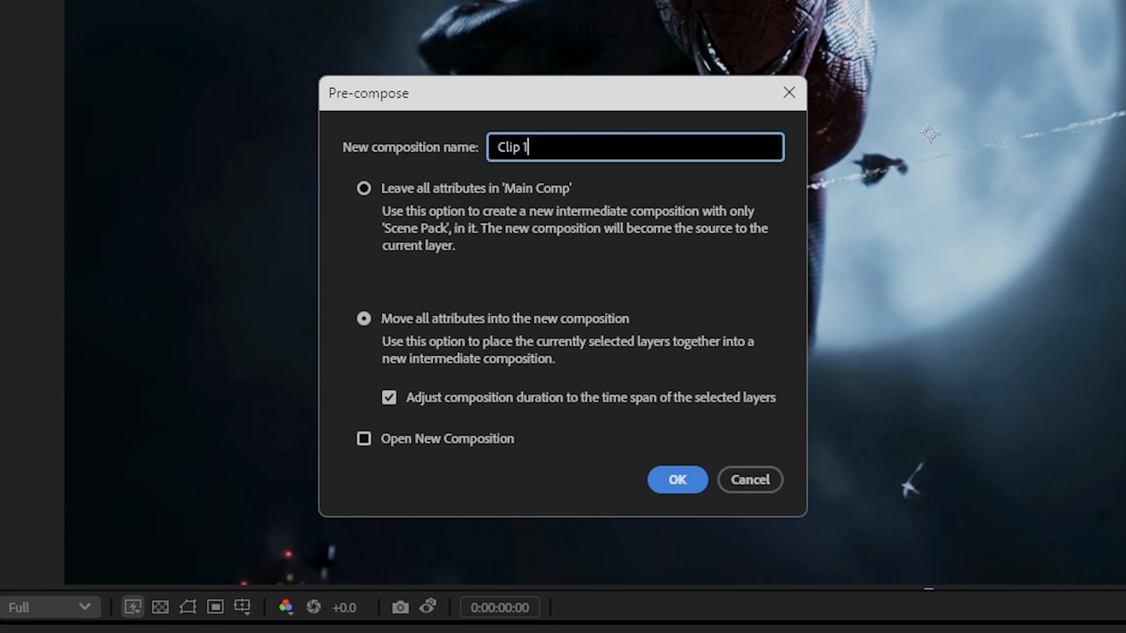
key(Return)
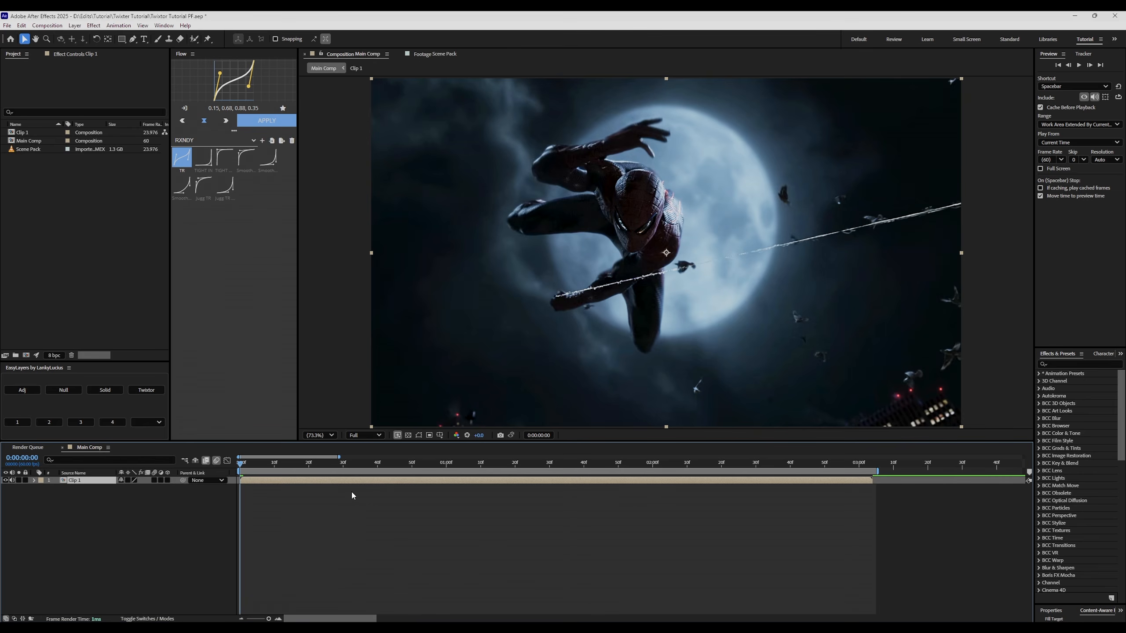
drag(249, 462, 144, 536)
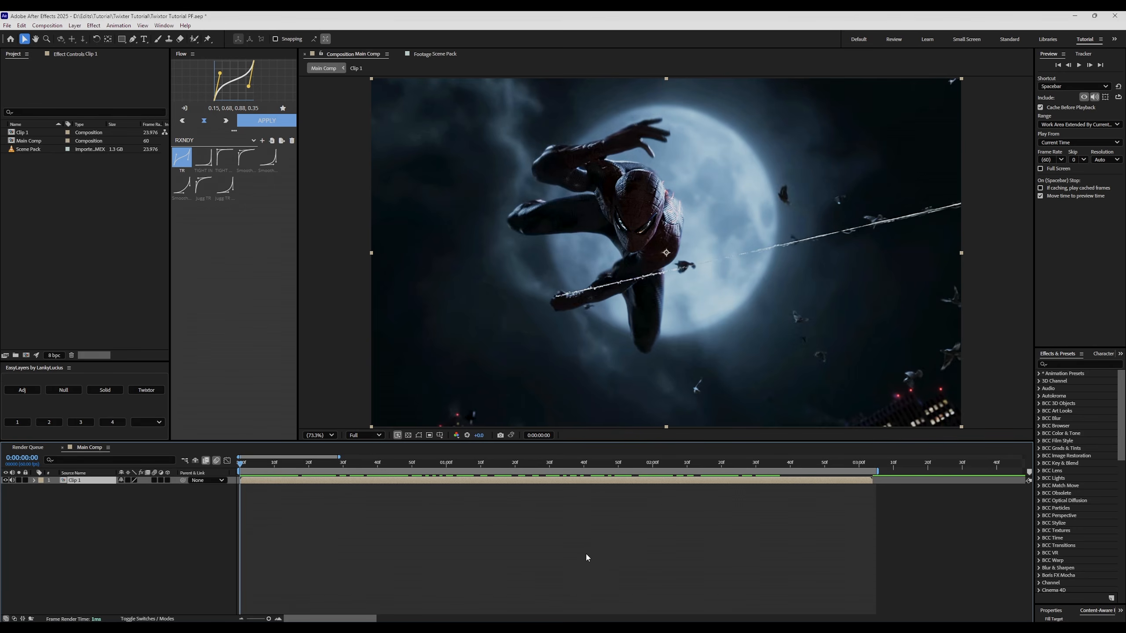
click(1062, 363)
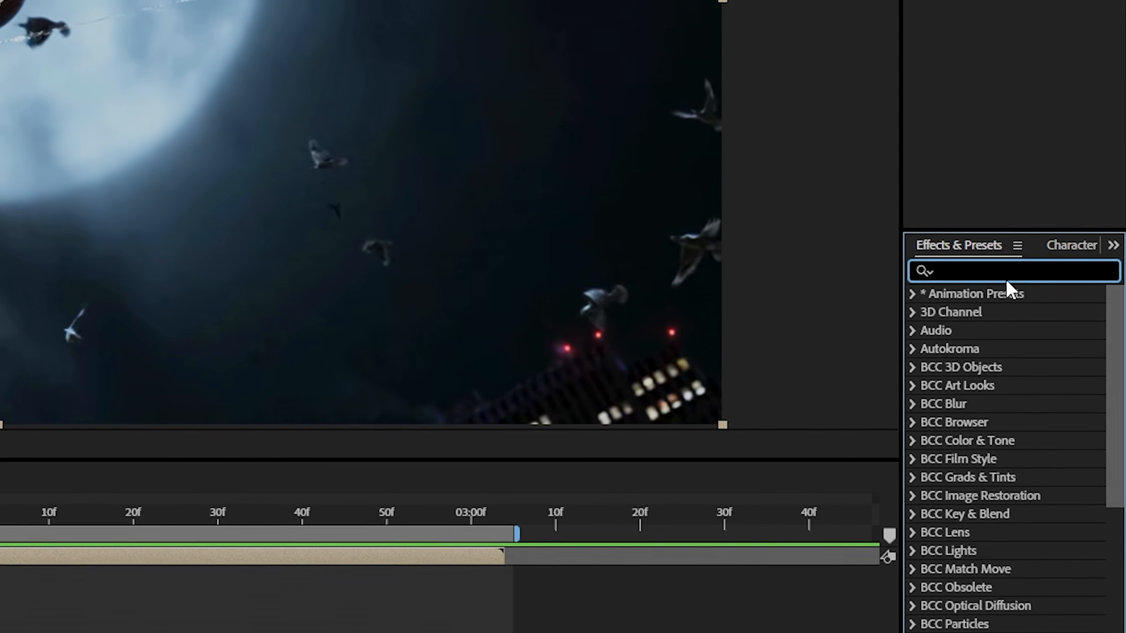
Search 'twixtor' in Effects & Presets and drag Twixtor Pro onto the Clip 1 layer.
text(twixtor)
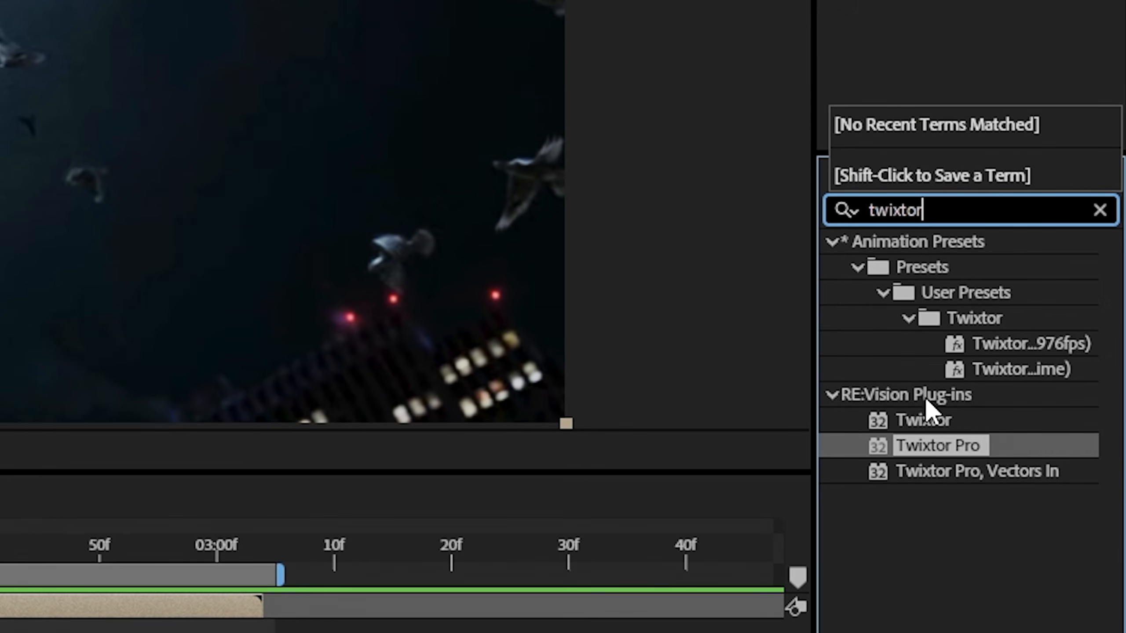
click(949, 441)
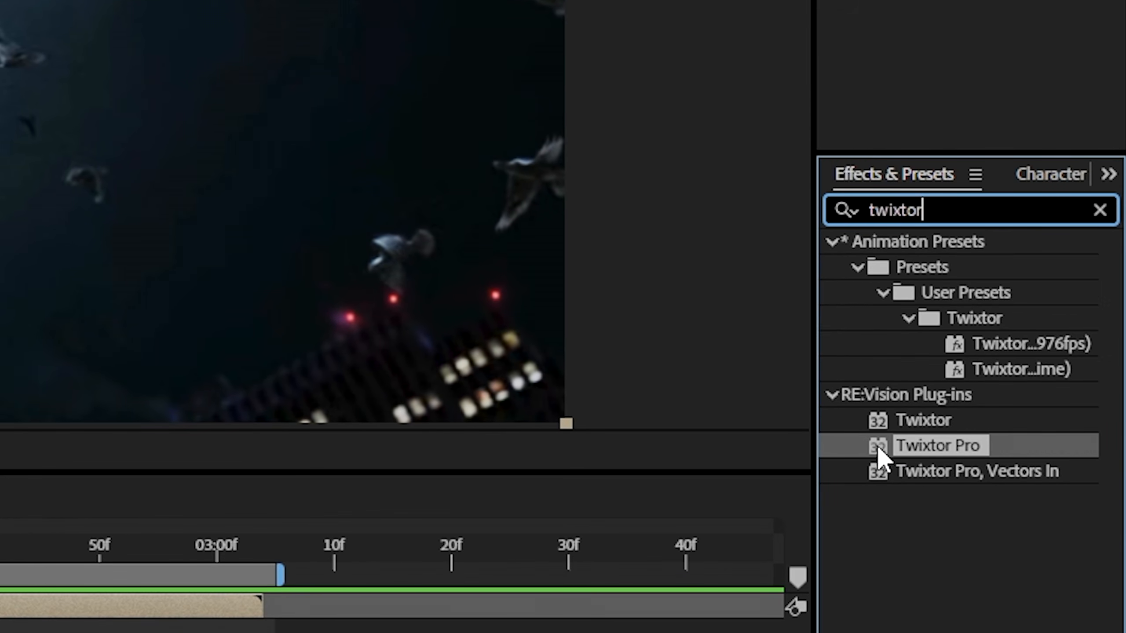
drag(960, 444, 543, 356)
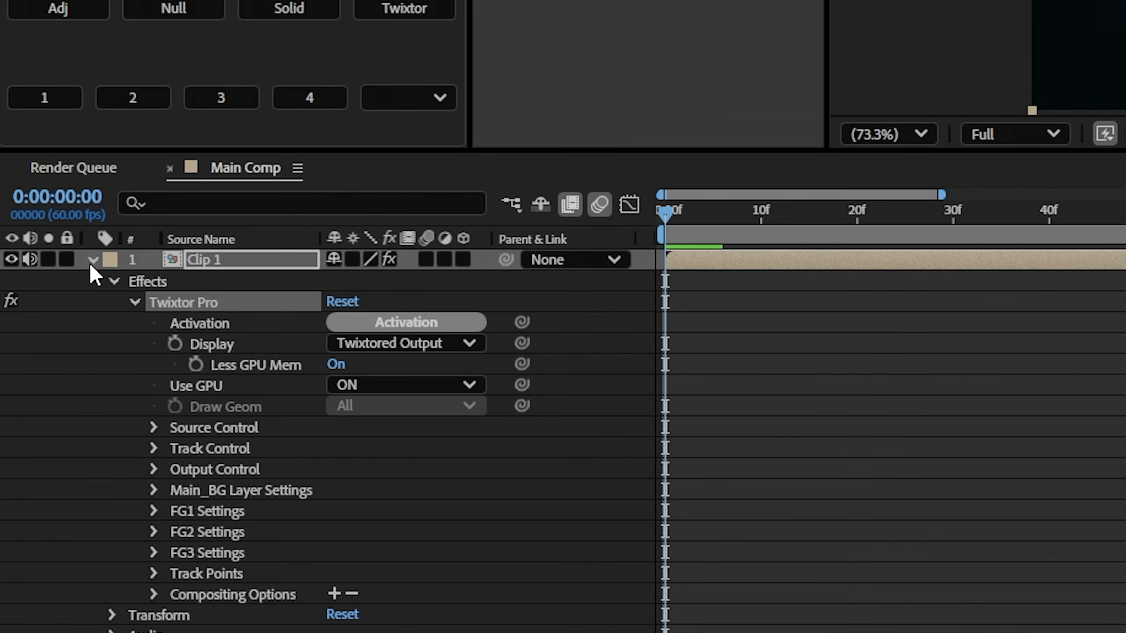
Check the Scene Pack footage's 23.976 fps rate in the Project panel, then return to Twixtor Pro's Effect Controls.
click(34, 480)
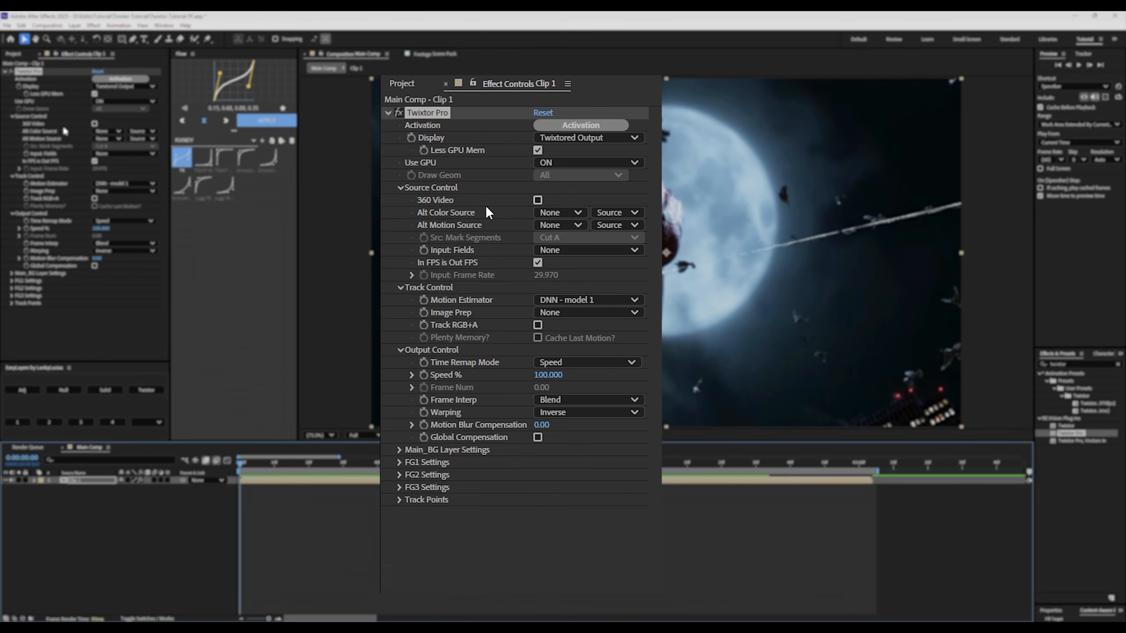
click(400, 84)
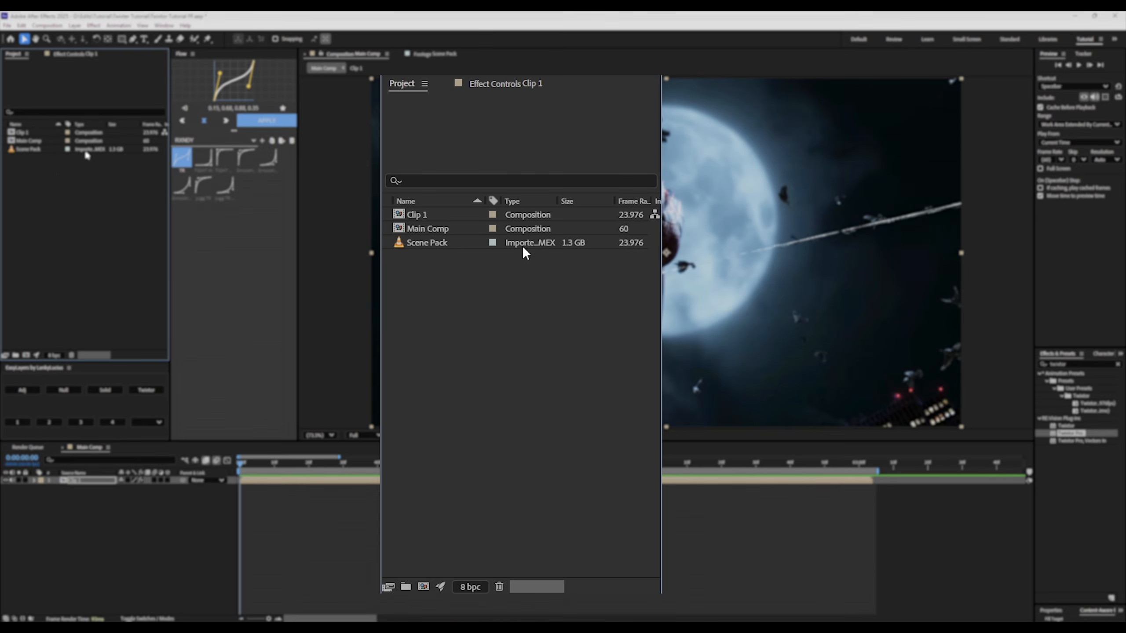
click(447, 243)
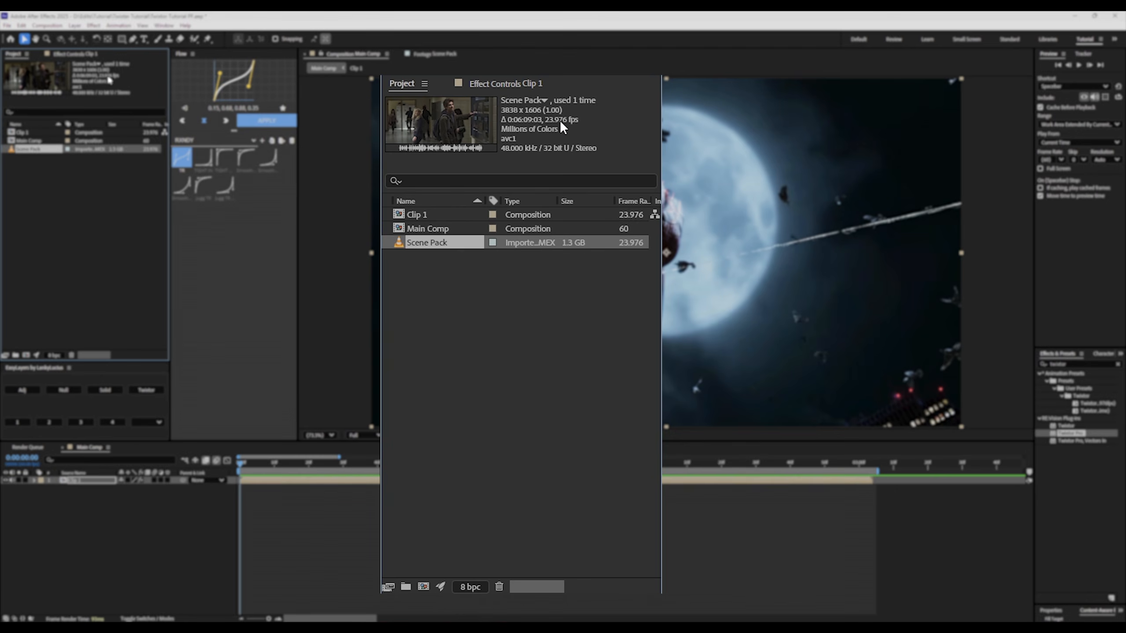
click(82, 55)
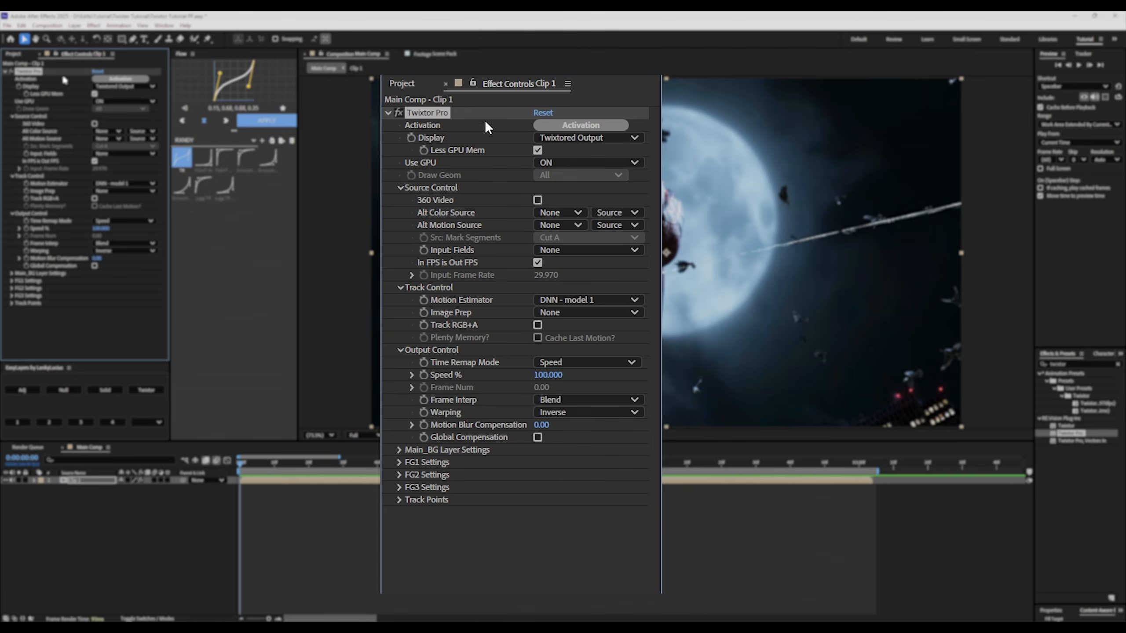
Unlink Twixtor's input frame rate from the output and set it to 23.976.
click(537, 262)
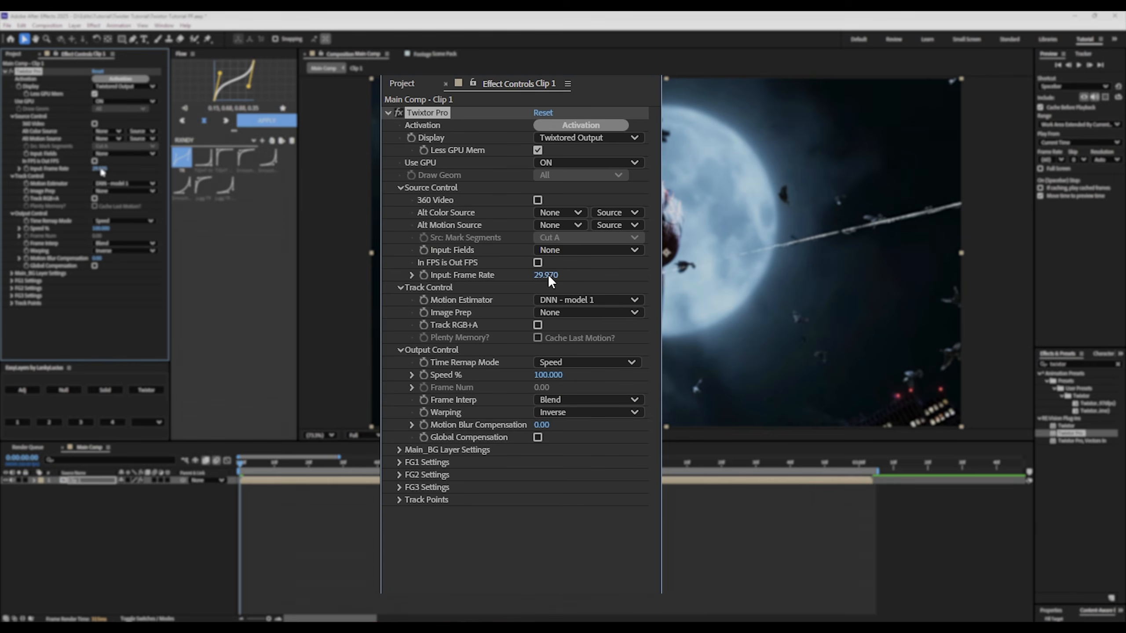
click(547, 274)
text(23.976)
click(573, 547)
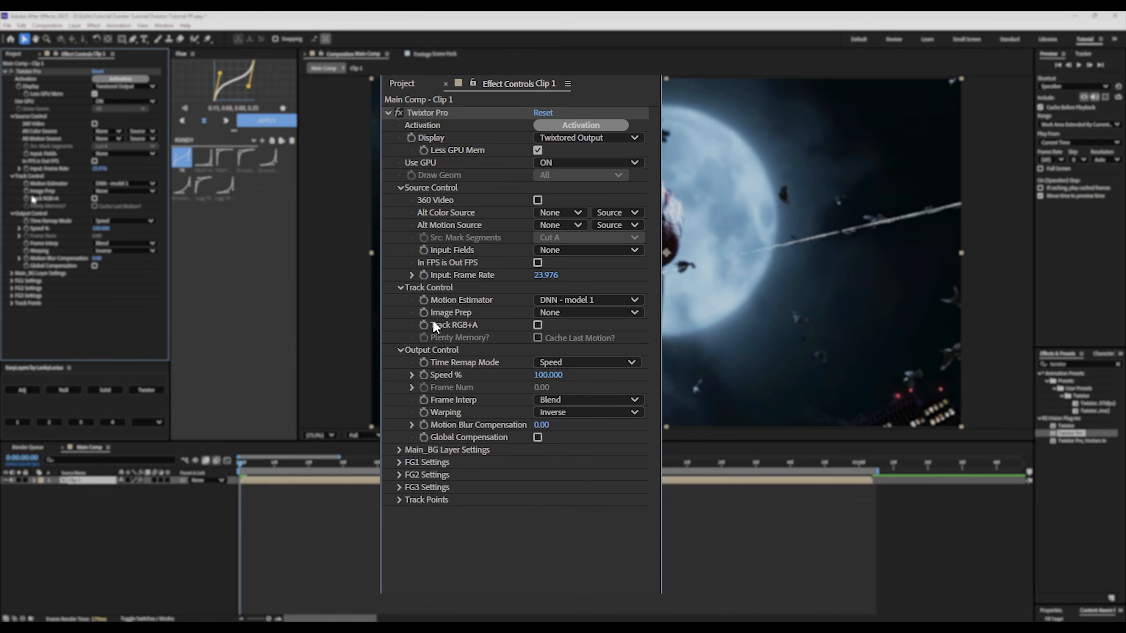
Set Image Prep to Contrast/Edge Enhance, Frame Interp to Motion Weighted Blend, Warping to Inverse w/ Smart Blend.
click(555, 313)
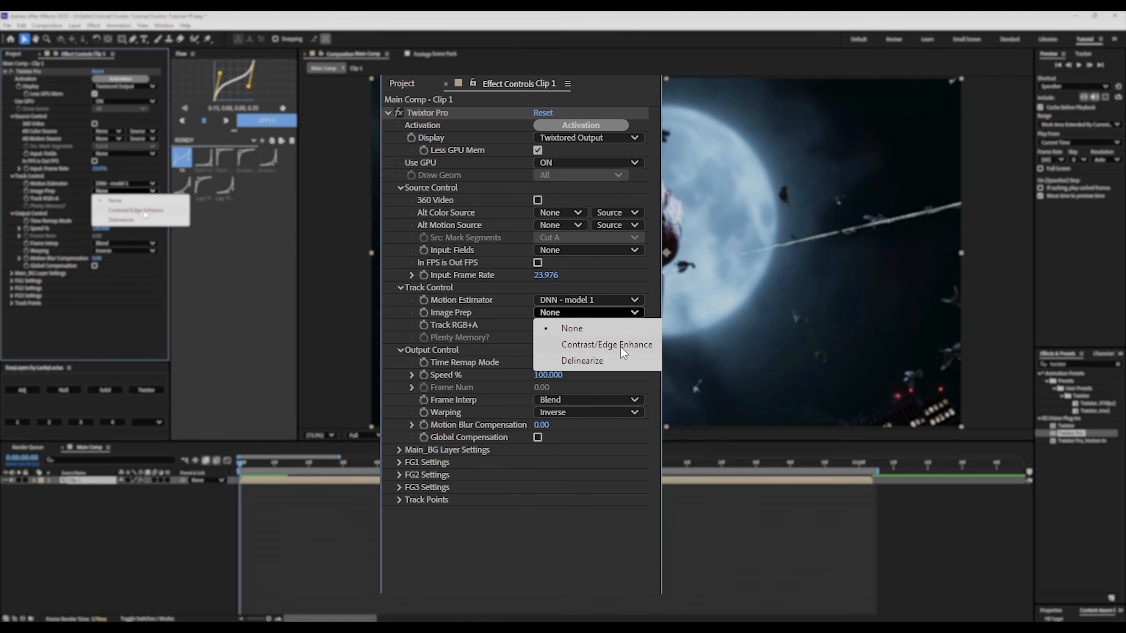
click(641, 346)
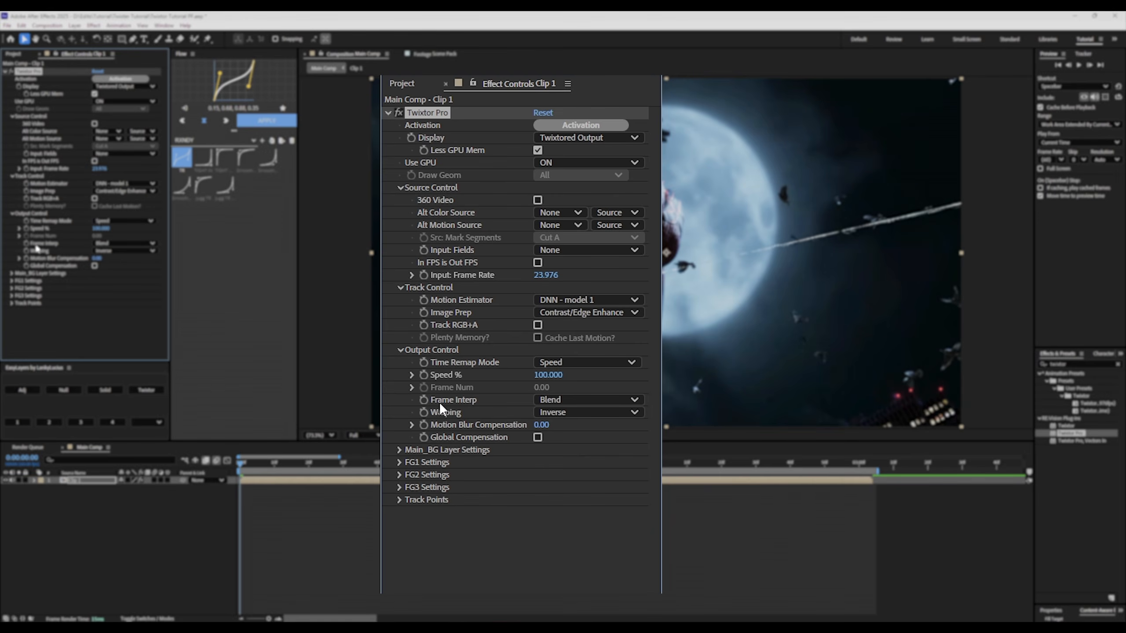
click(589, 400)
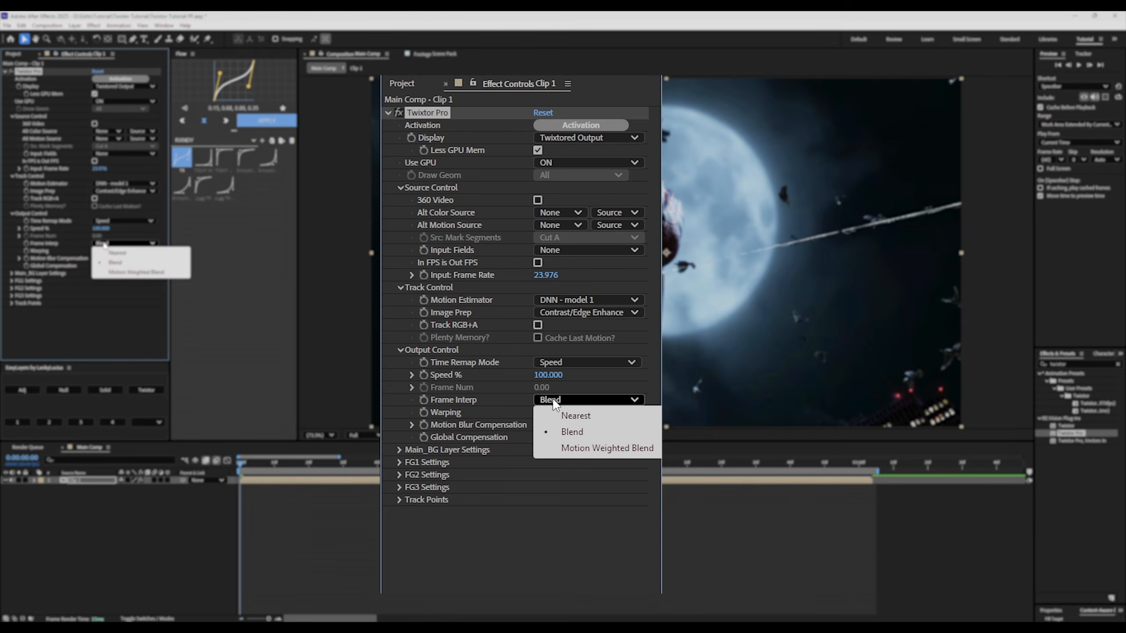
click(589, 449)
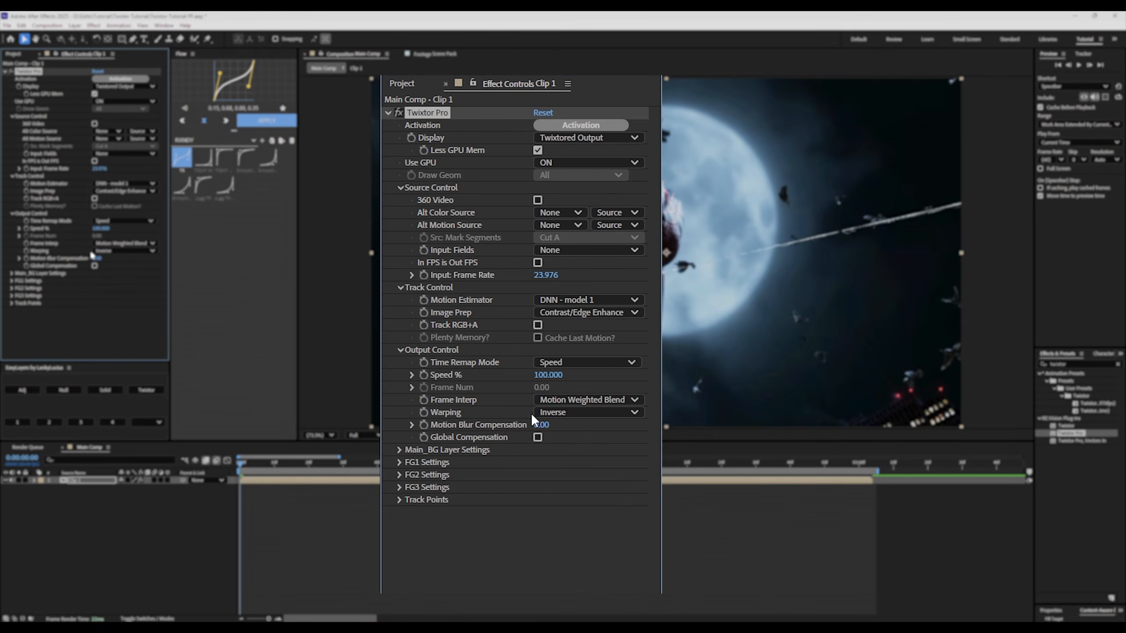
click(549, 412)
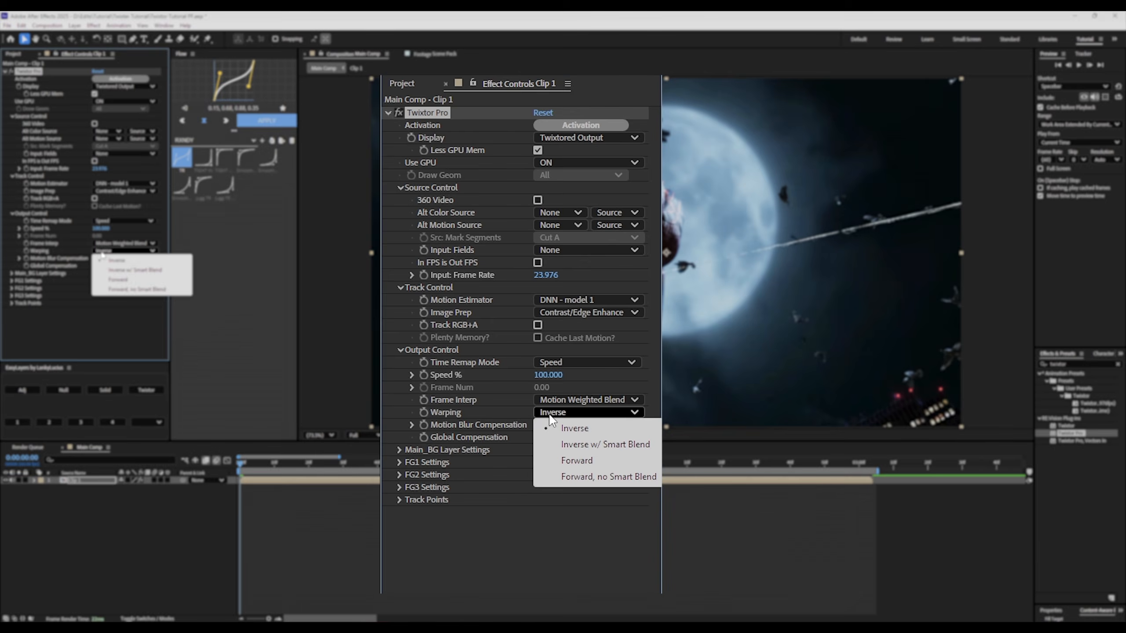
click(572, 445)
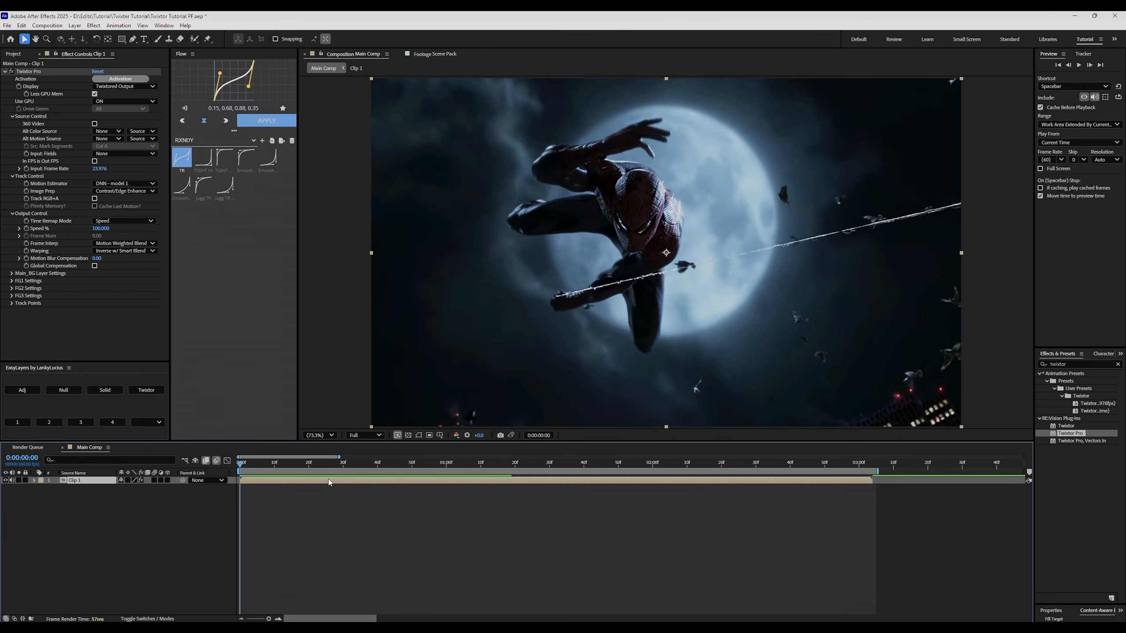
Pre-compose the Clip 1 layer into 'Clip 1 Comp 1', moving all attributes, and preview the slowed clip.
key(ctrl+shift+c)
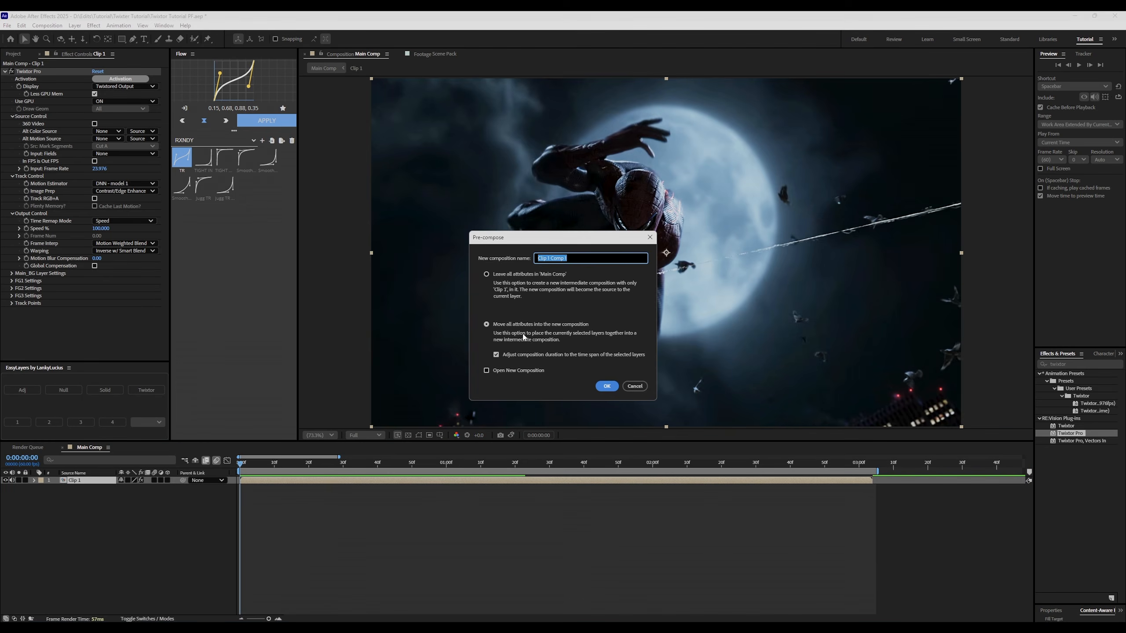
click(635, 385)
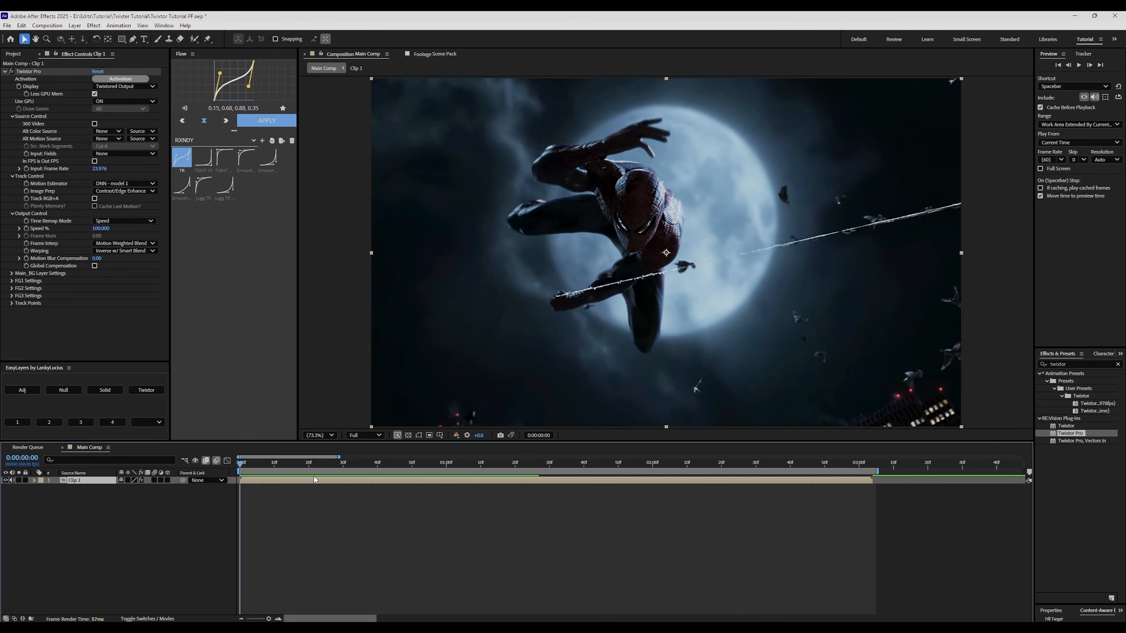
right_click(276, 479)
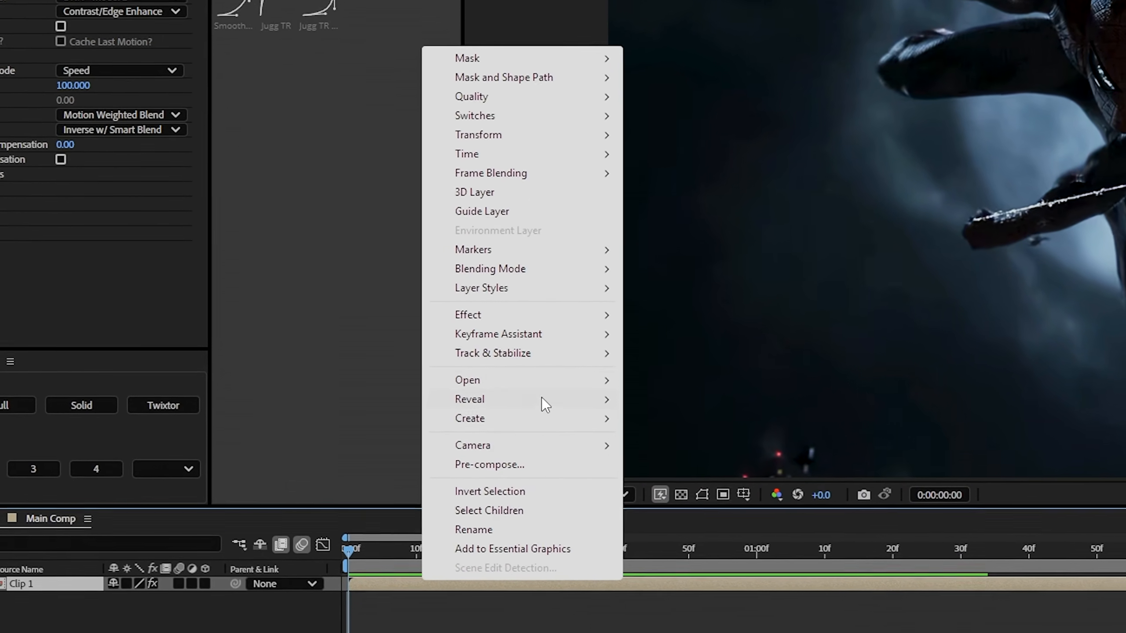
mouse_move(488, 342)
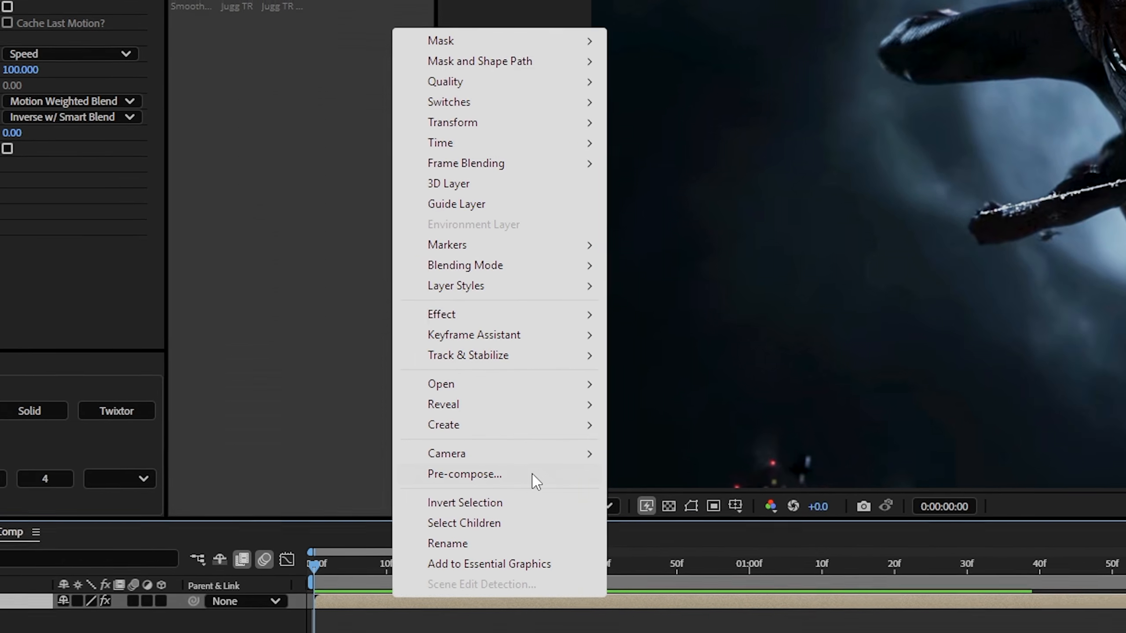
click(581, 472)
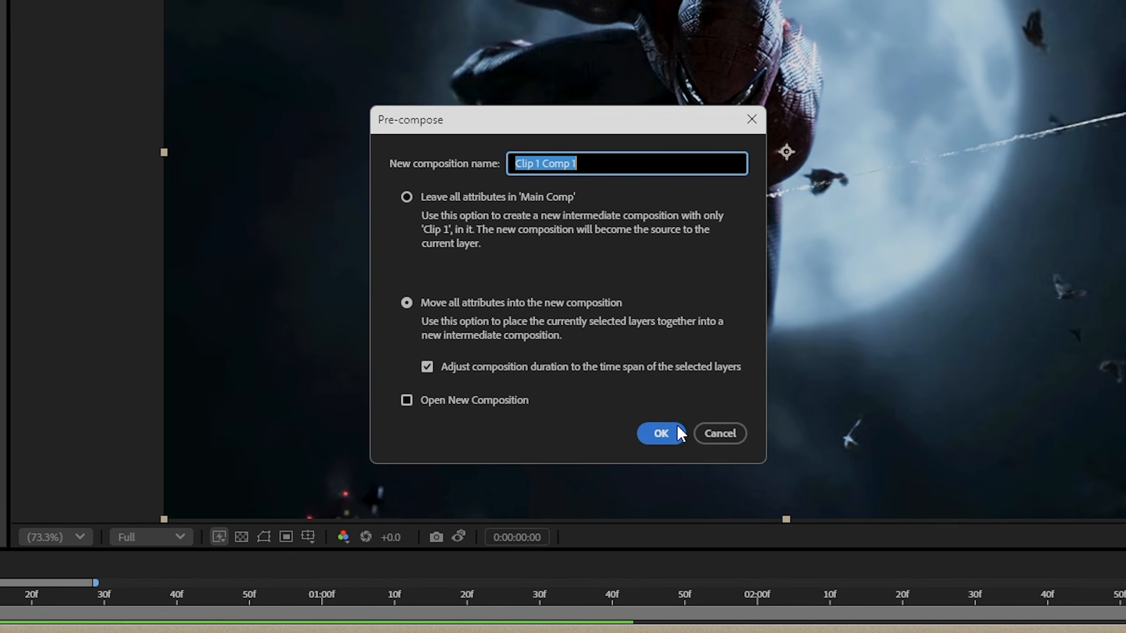
click(858, 419)
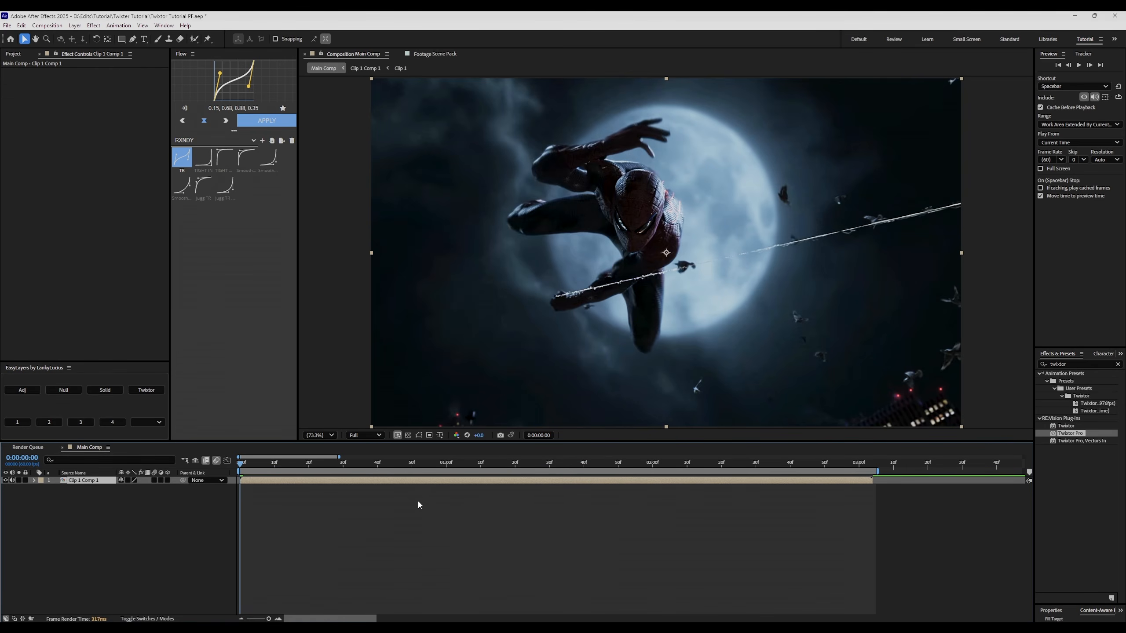
key(space)
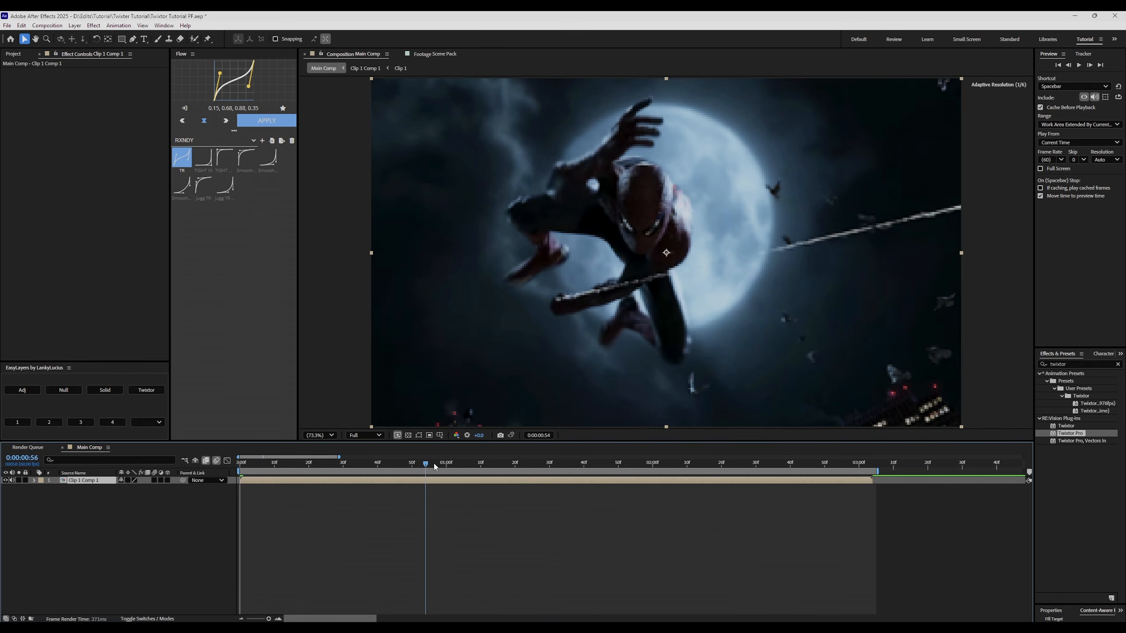
key(space)
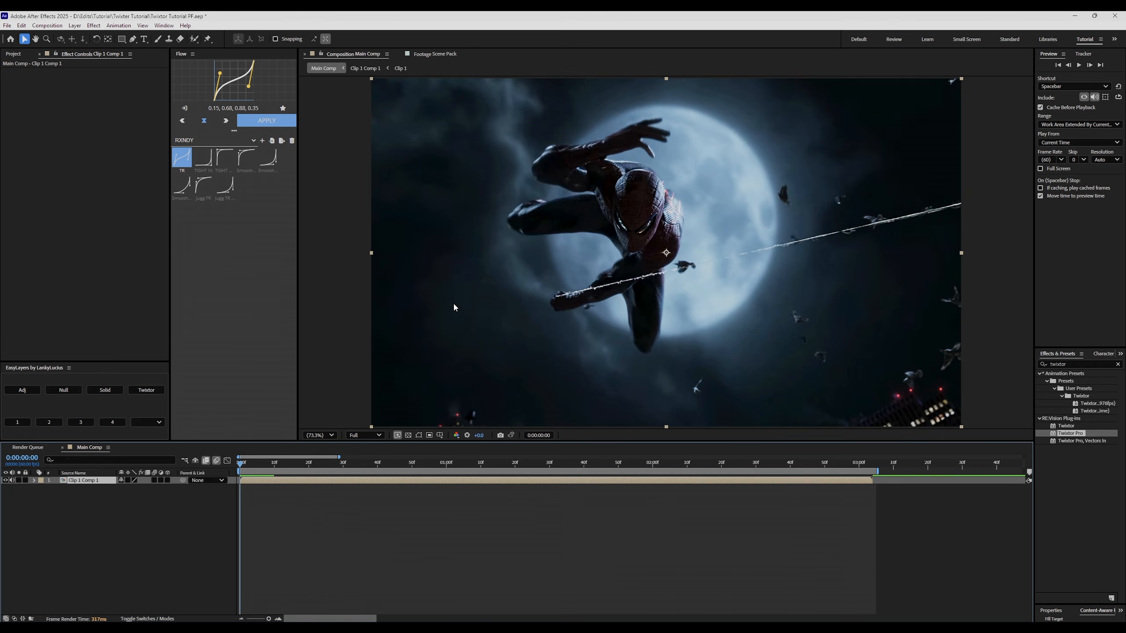
Enable Time Remapping on the Clip 1 Comp 1 layer.
right_click(249, 483)
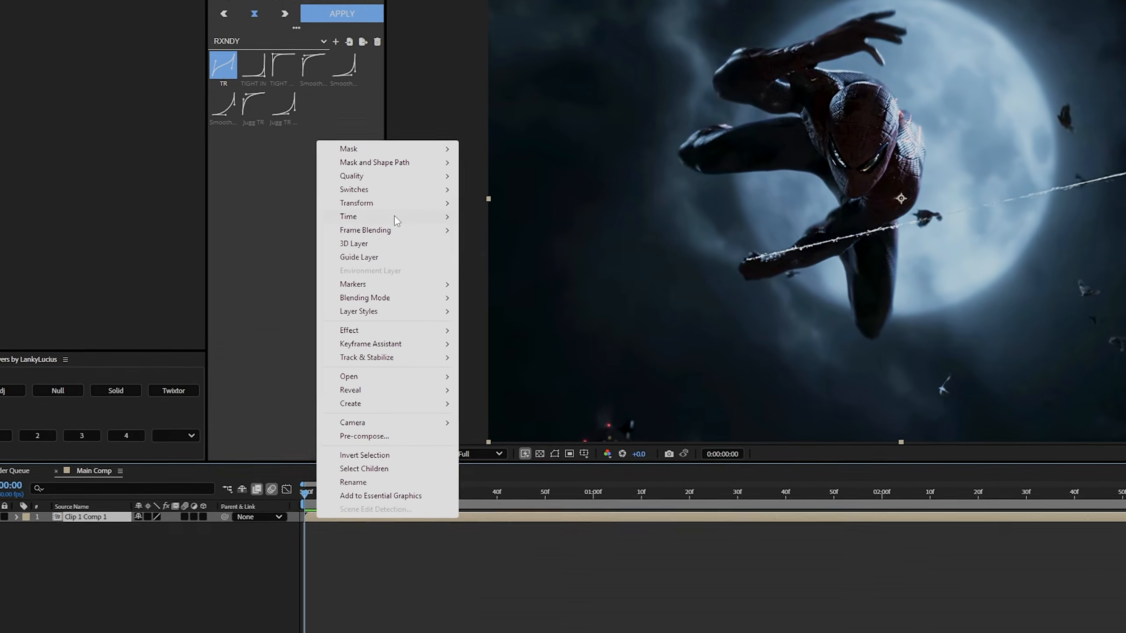
mouse_move(395, 217)
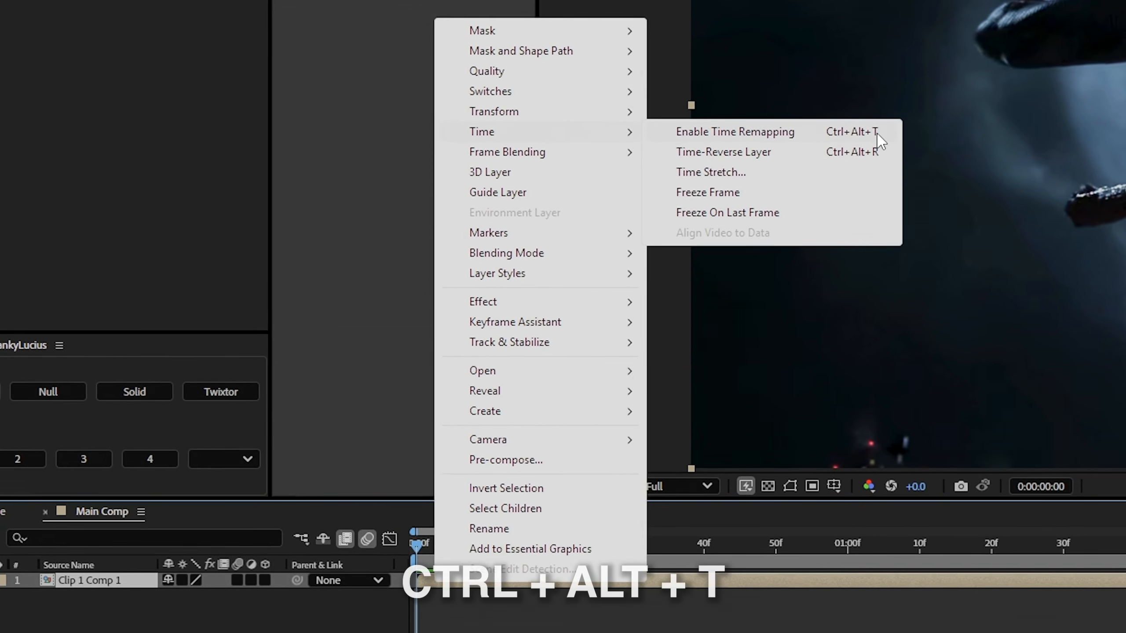
click(877, 134)
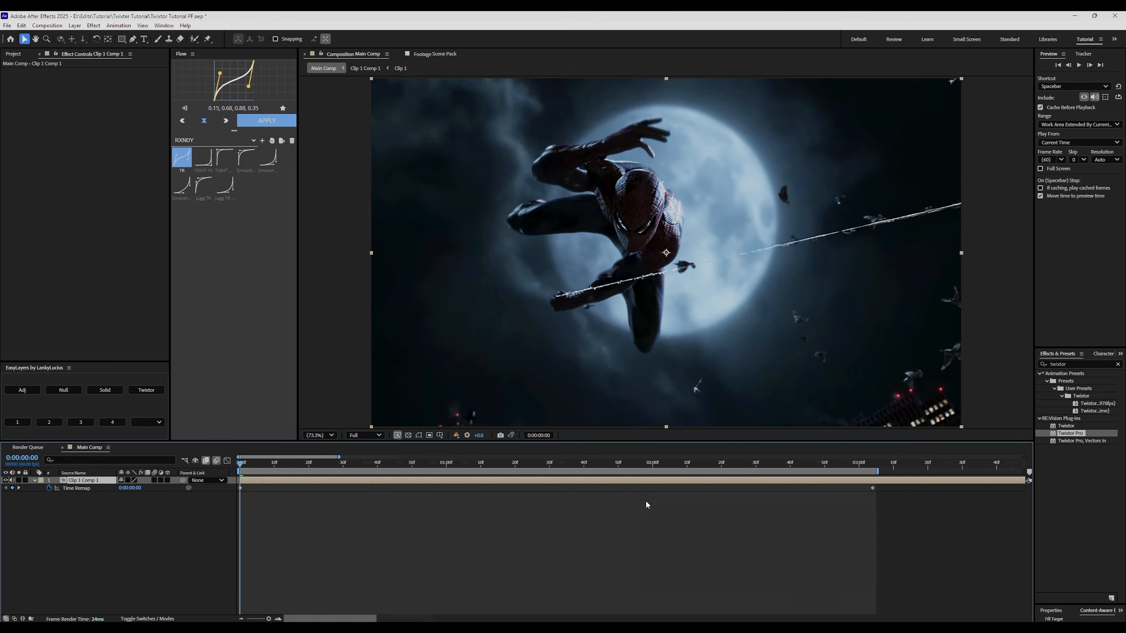
Move the end Time Remap keyframe to 0:00:01:15.
scroll(642, 504, down, 2)
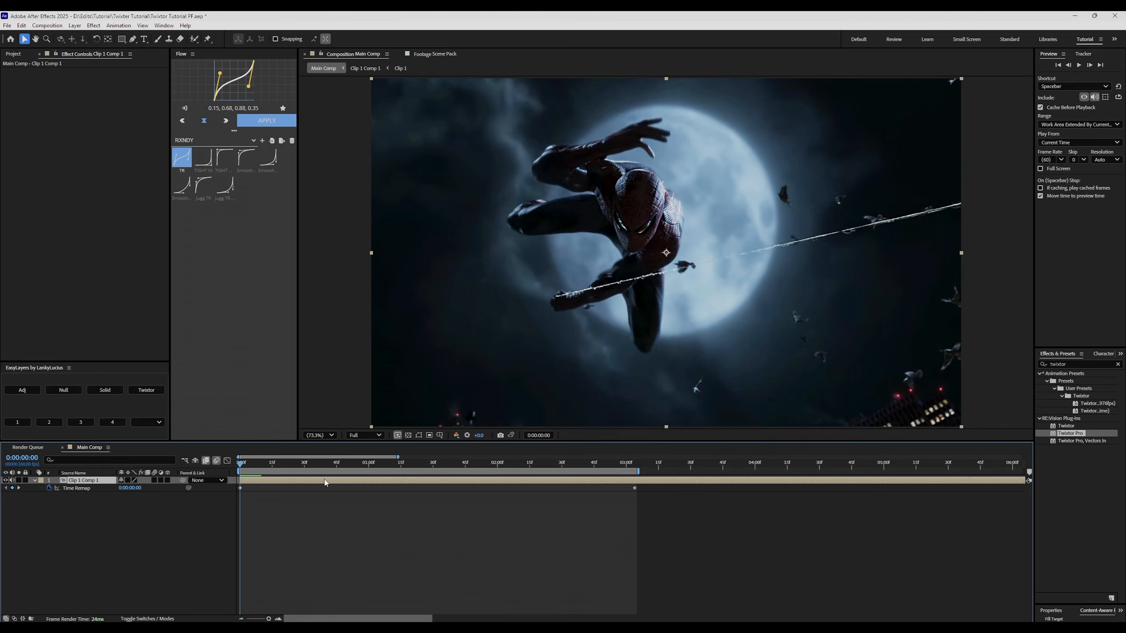
click(401, 465)
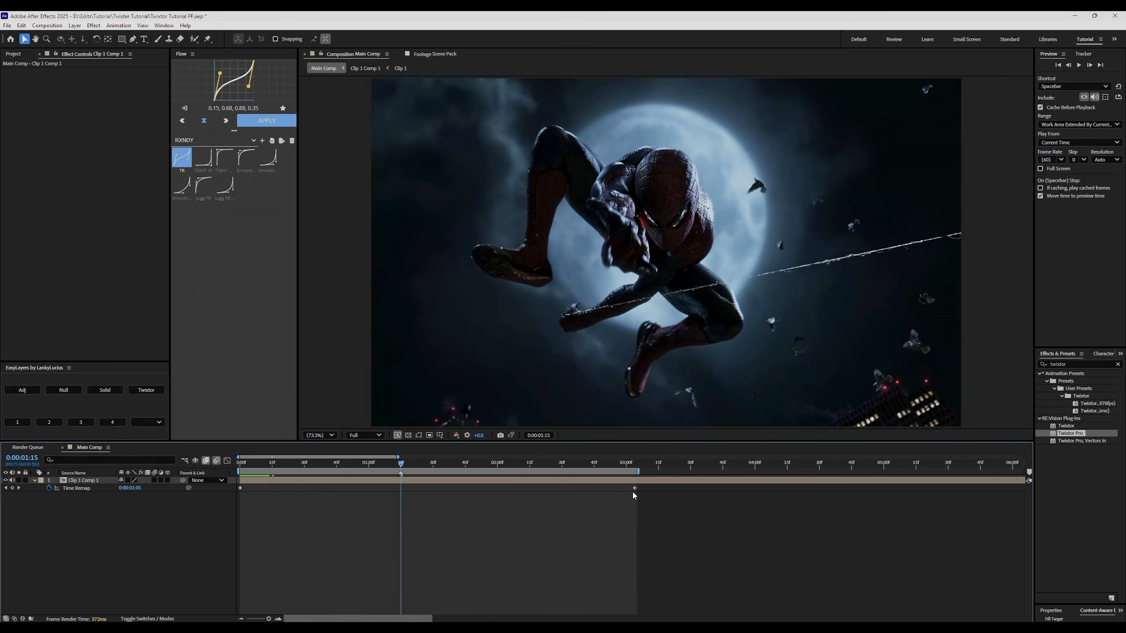
drag(634, 487, 402, 497)
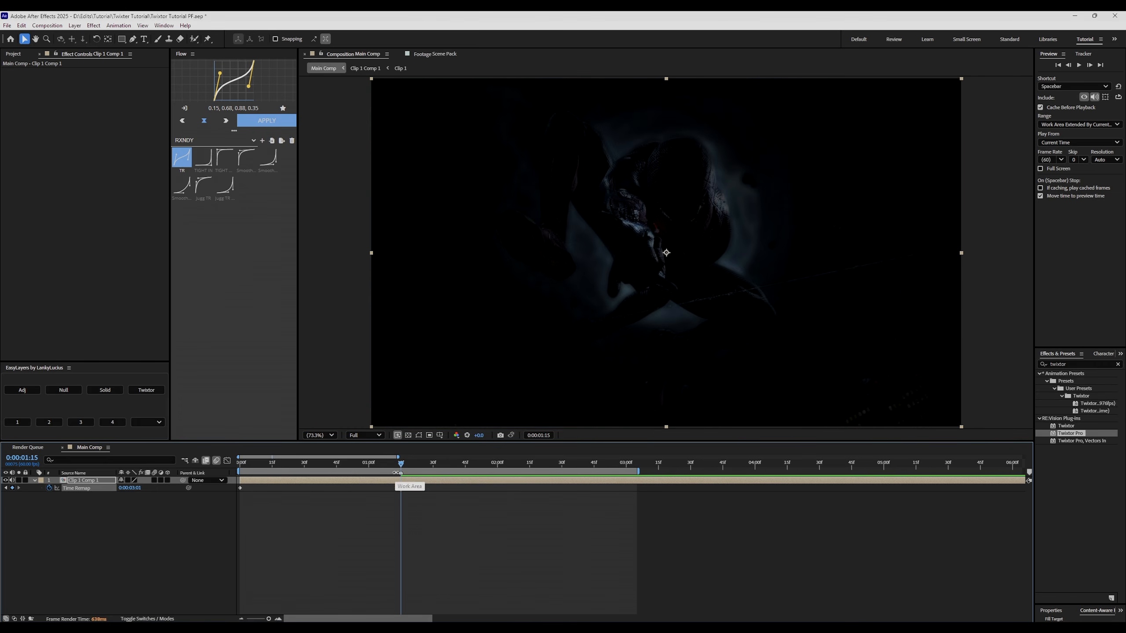
scroll(355, 490, up, 2)
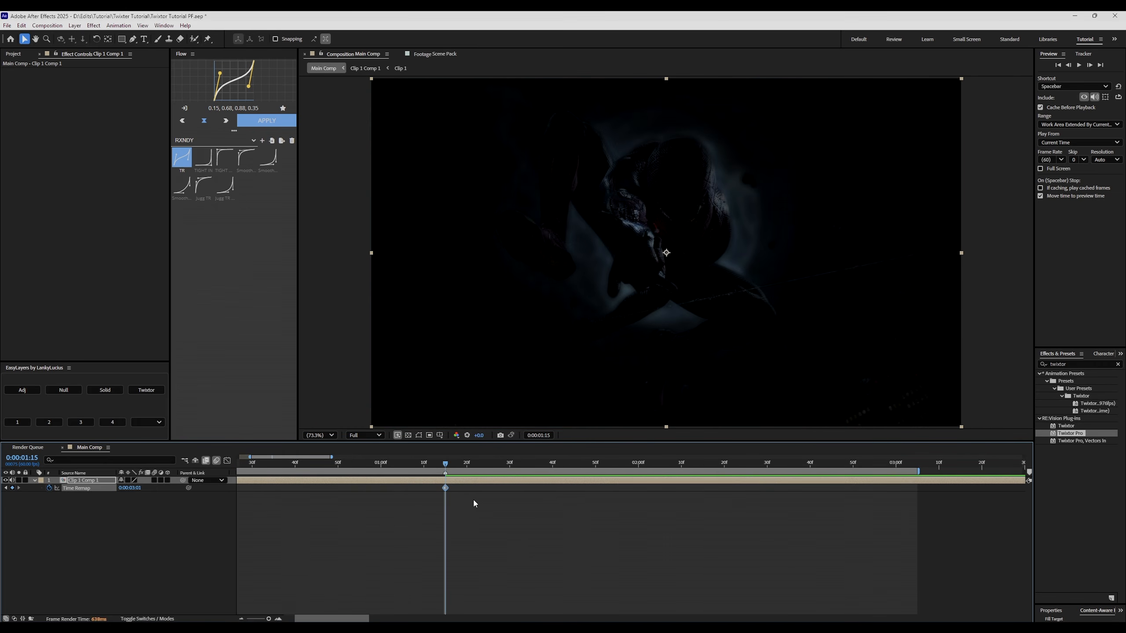
scroll(459, 488, down, 2)
mouse_move(409, 464)
mouse_down()
mouse_move(456, 464)
mouse_move(411, 466)
mouse_up()
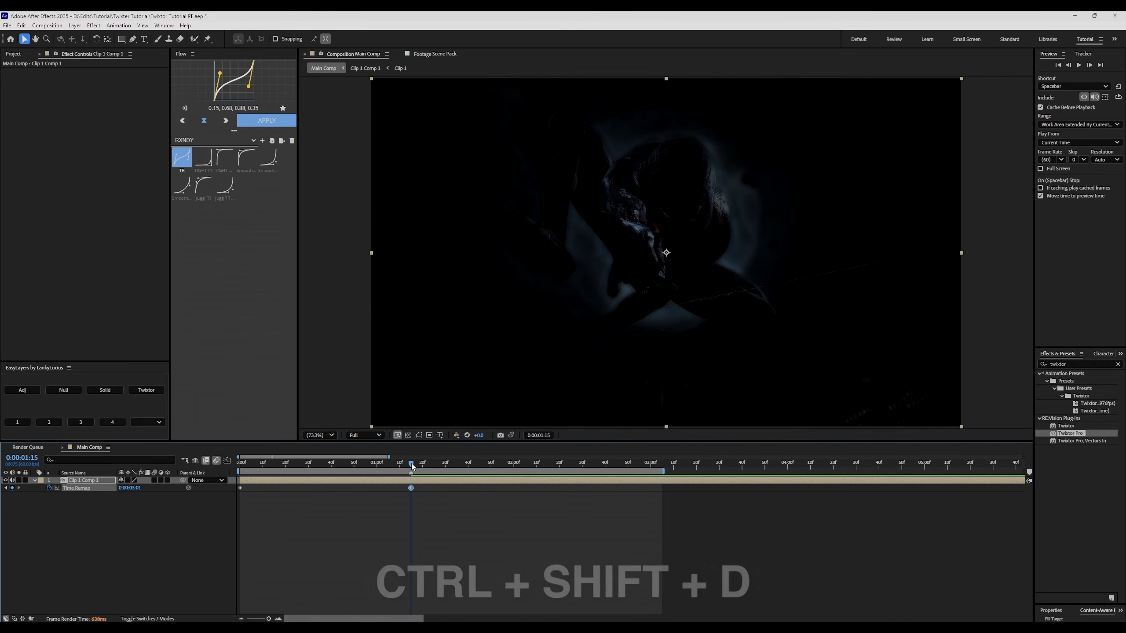
Split the layer at the keyframe, delete the upper piece, and extend its end one frame.
key(ctrl+shift+d)
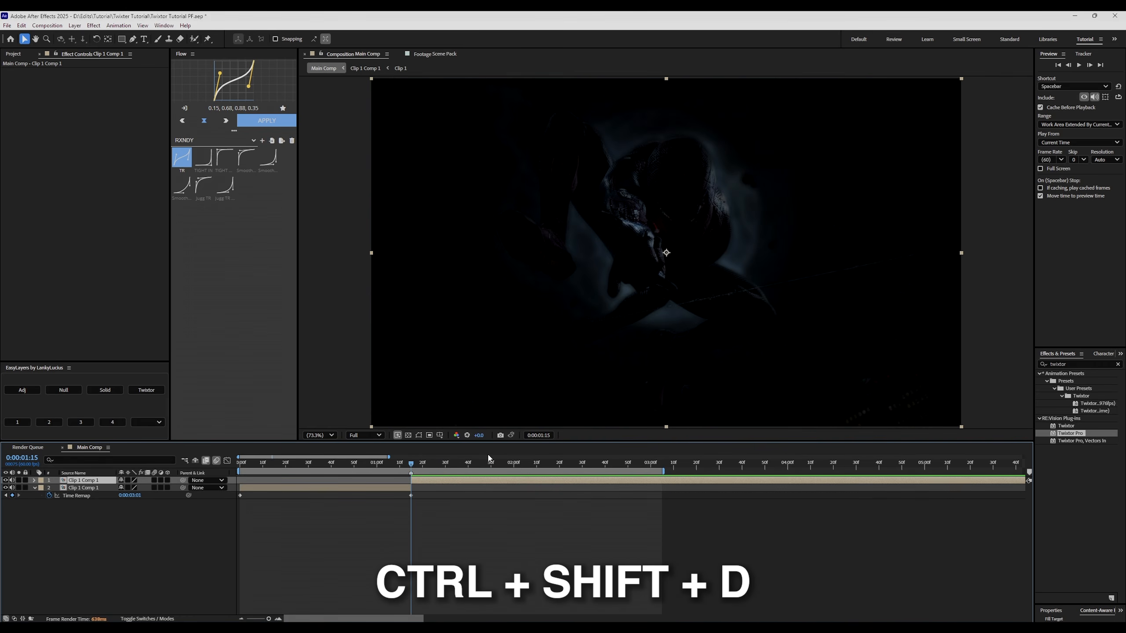
key(Delete)
scroll(473, 480, up, 2)
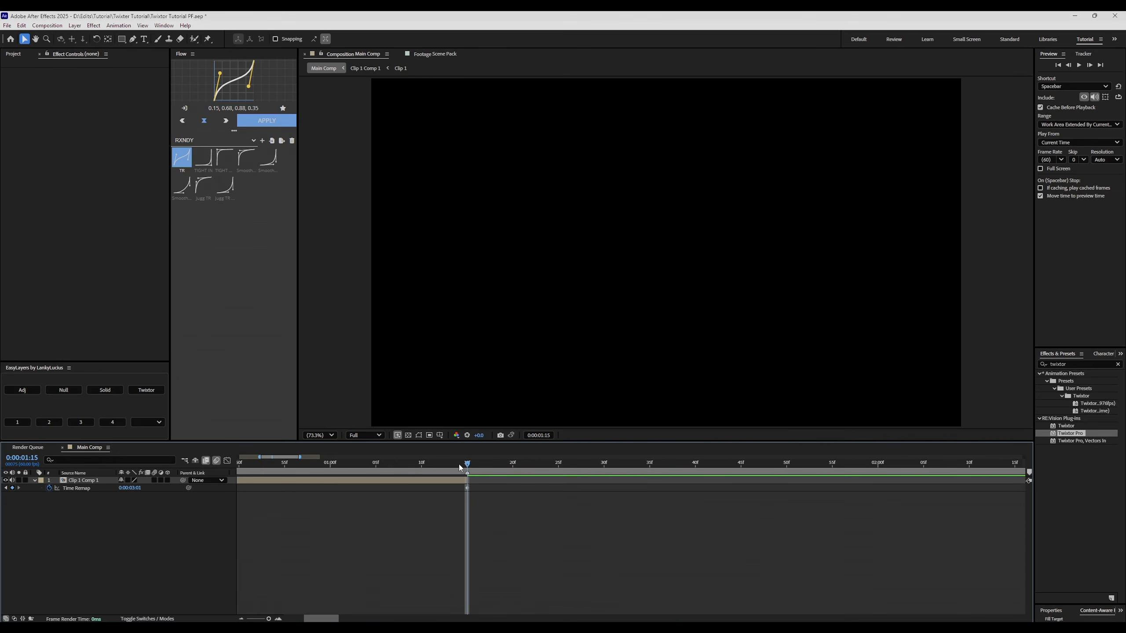
drag(467, 478, 476, 479)
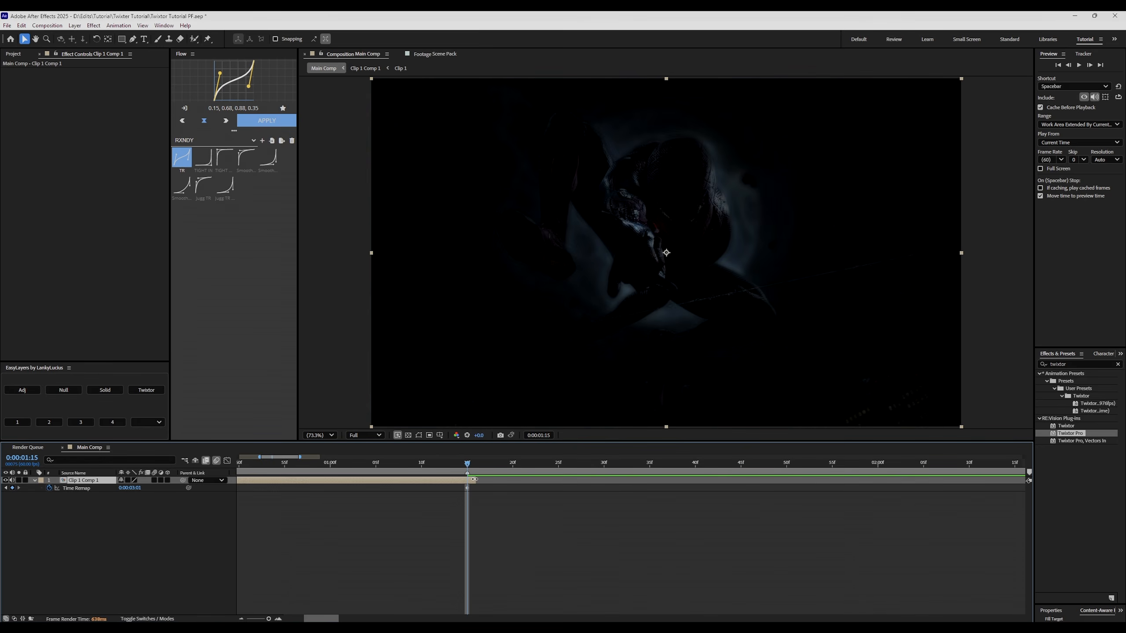
scroll(402, 514, up, 1)
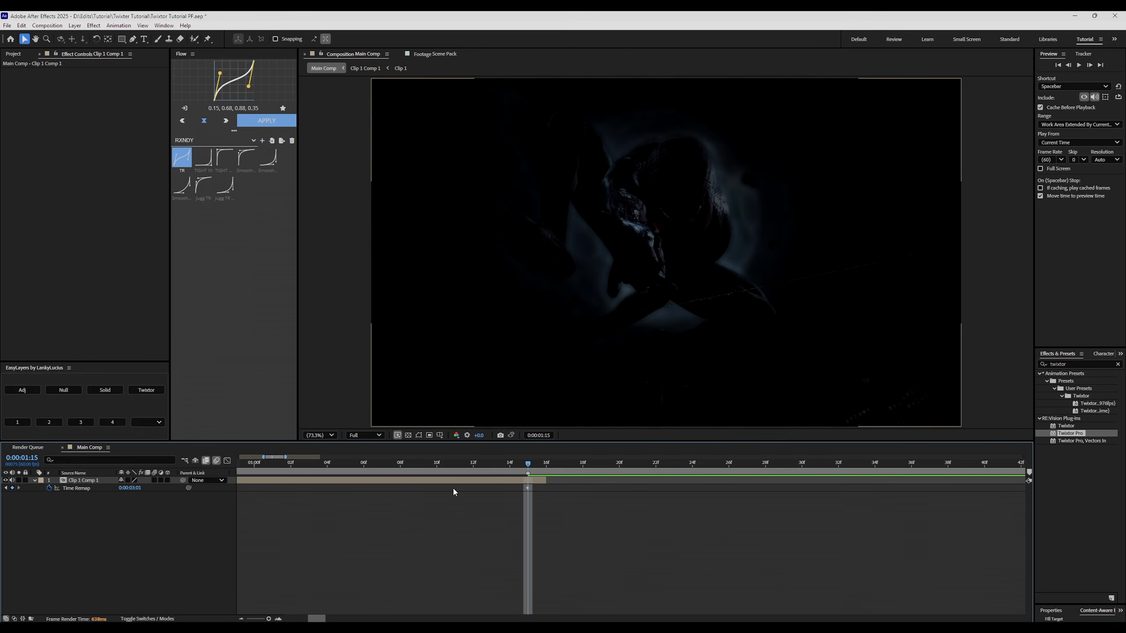
mouse_move(526, 464)
mouse_down()
mouse_move(509, 465)
mouse_move(526, 473)
mouse_up()
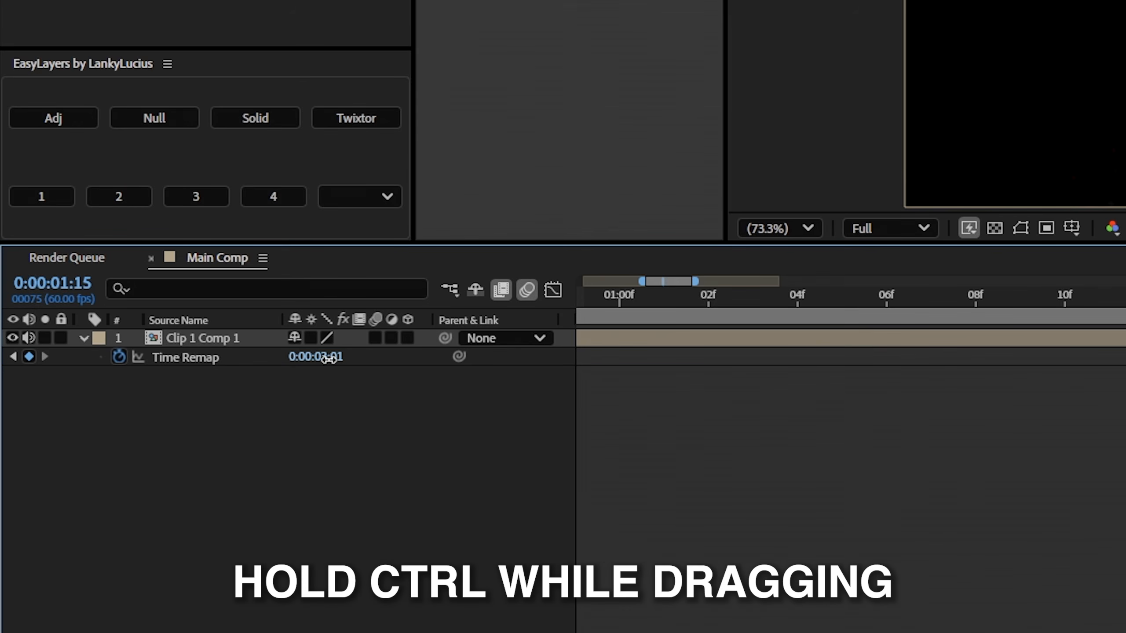
Set the end keyframe's Time Remap value to exactly 0:00:03:00.
drag(329, 359, 321, 360)
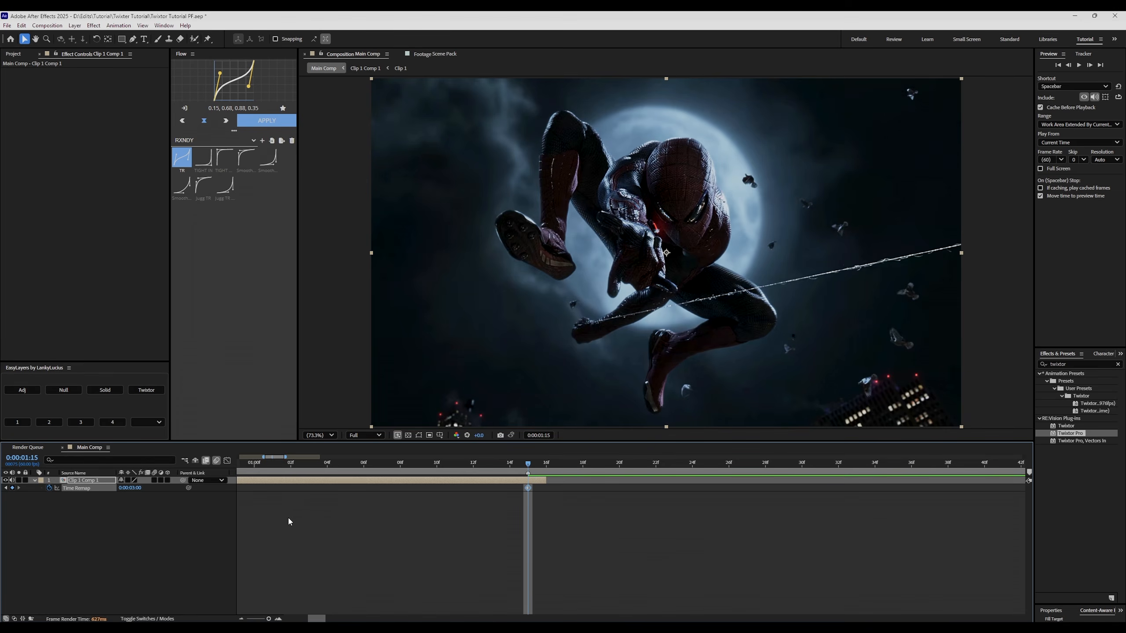
click(702, 429)
mouse_move(511, 469)
mouse_down()
mouse_move(527, 470)
mouse_move(499, 471)
mouse_move(527, 471)
mouse_move(495, 471)
mouse_move(528, 474)
mouse_up()
Marquee-select both Time Remap keyframes.
scroll(526, 472, down, 4)
scroll(529, 476, up, 4)
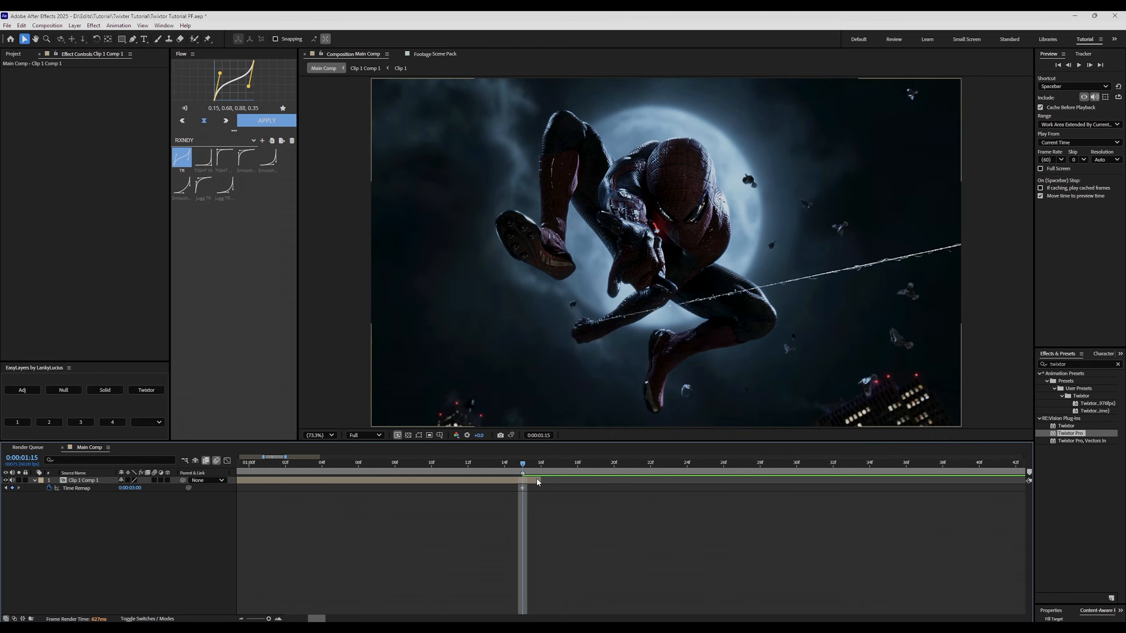
scroll(532, 466, down, 7)
scroll(293, 488, up, 5)
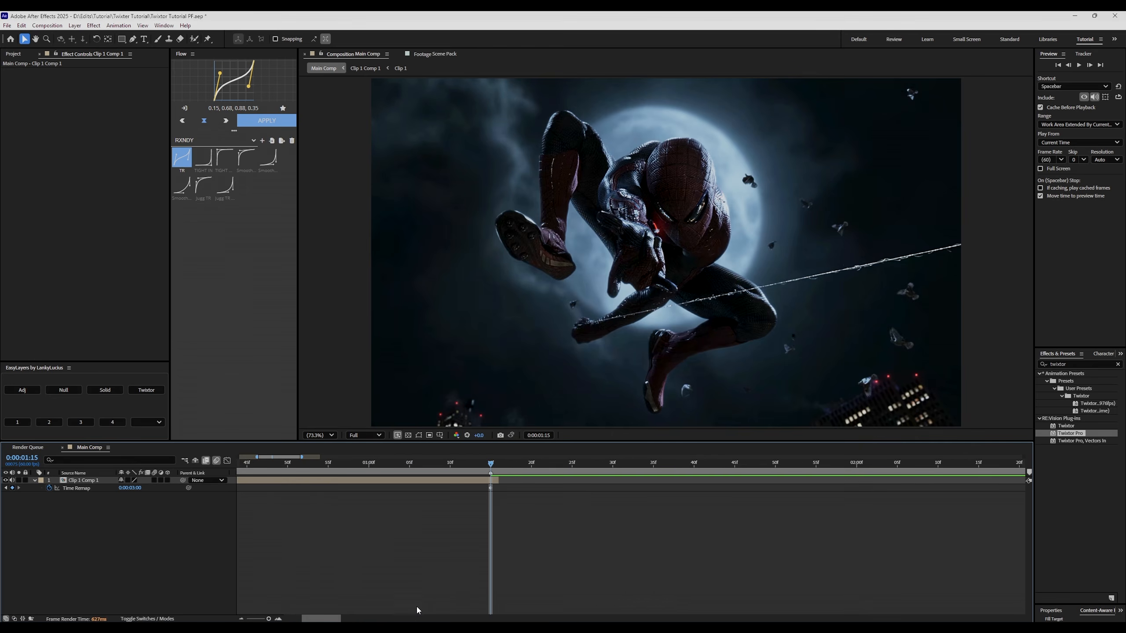
drag(328, 620, 294, 618)
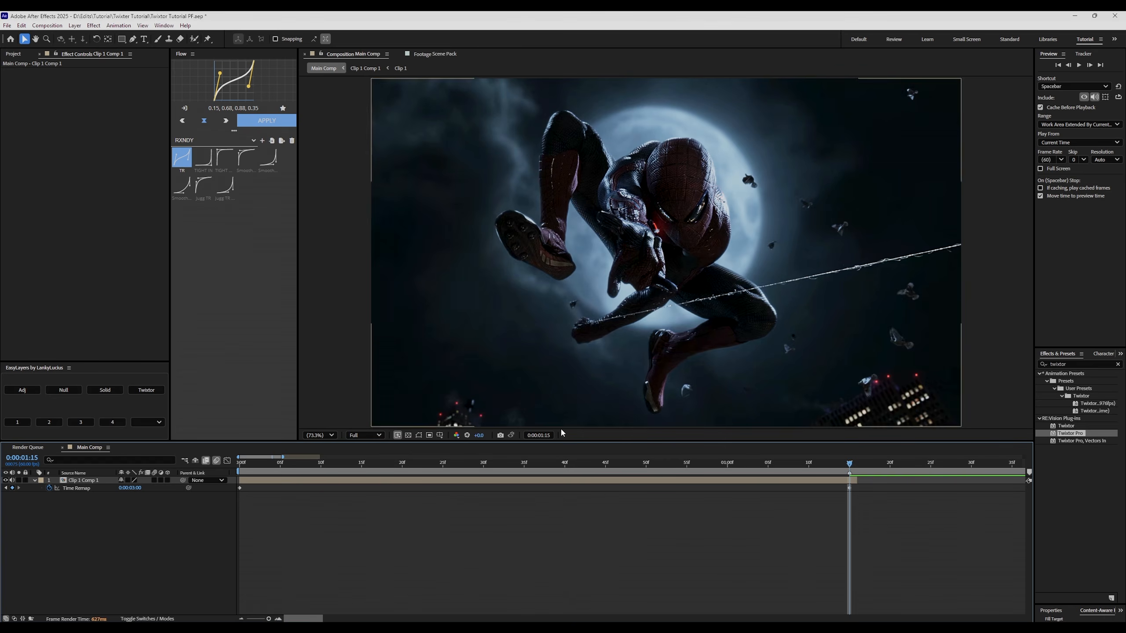
drag(886, 491, 247, 488)
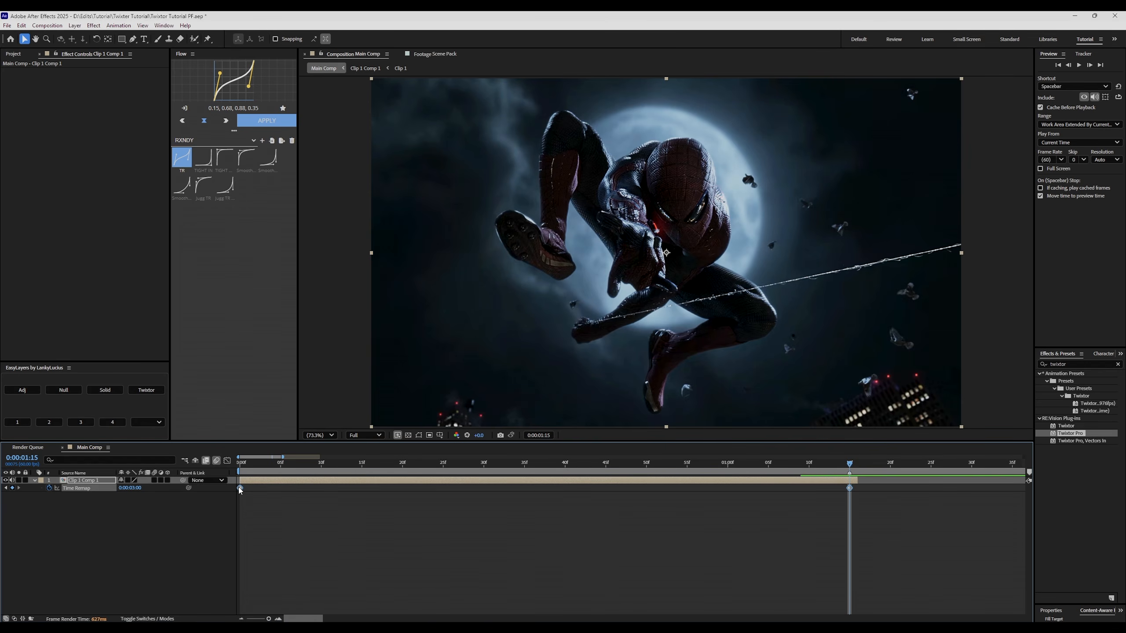
Apply Easy Ease to both selected Time Remap keyframes.
right_click(239, 487)
mouse_move(259, 485)
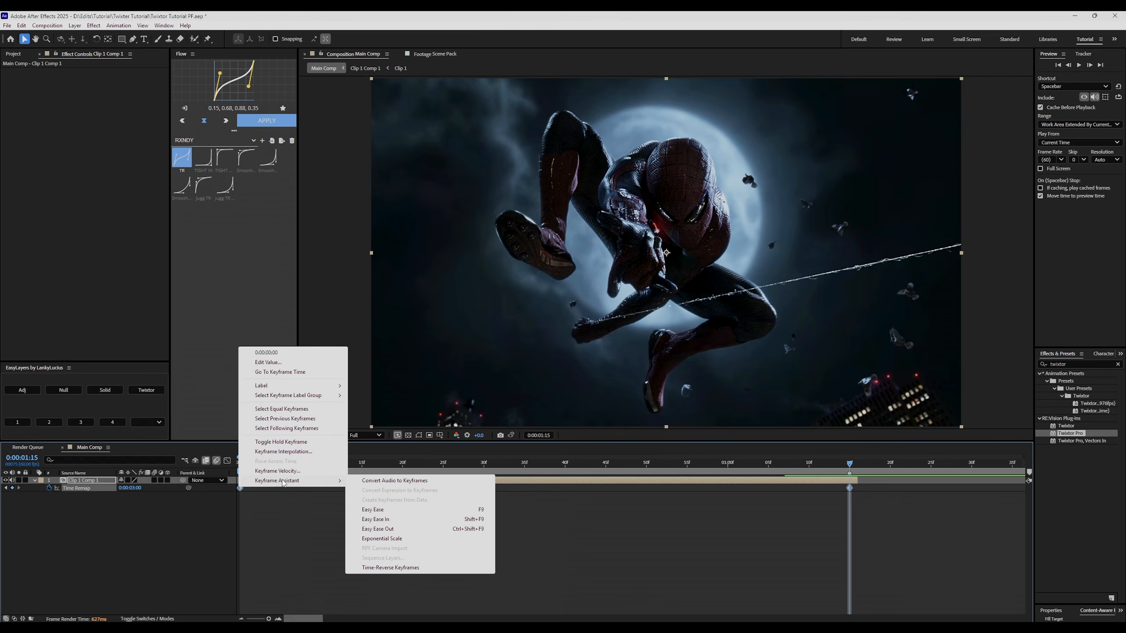
click(382, 513)
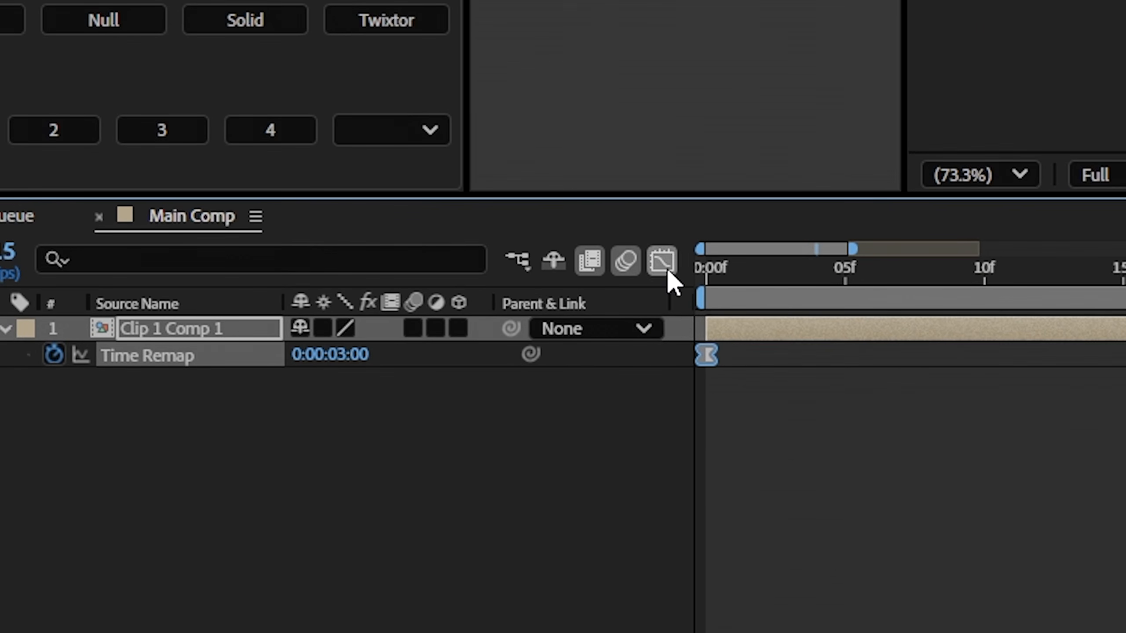
Show the Time Remap curve in the Graph Editor as the value graph.
click(227, 460)
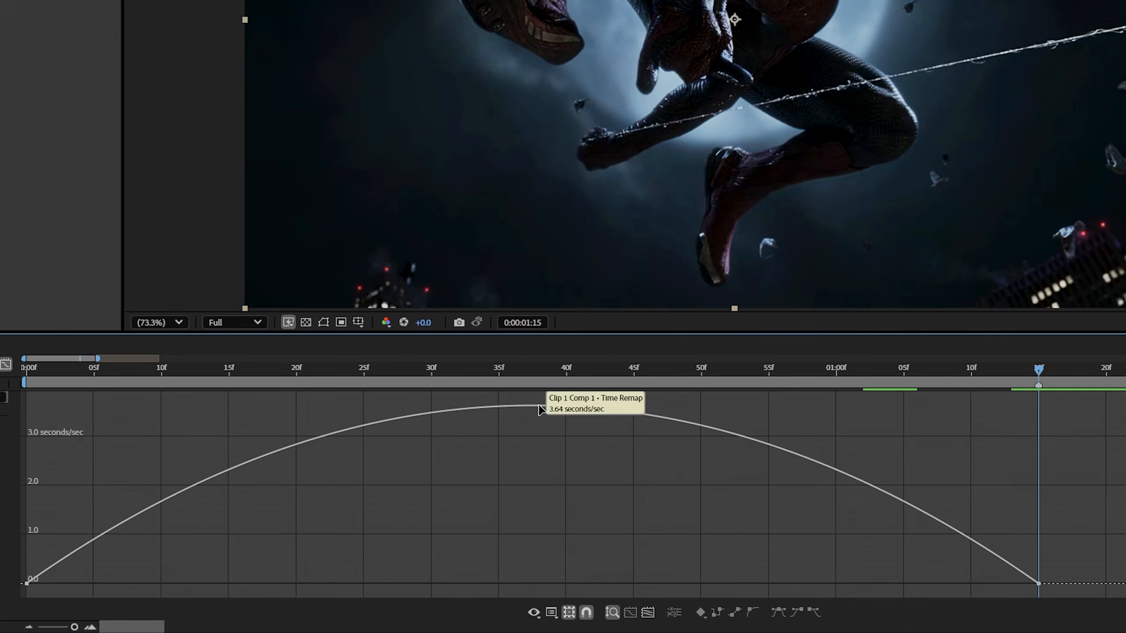
click(553, 612)
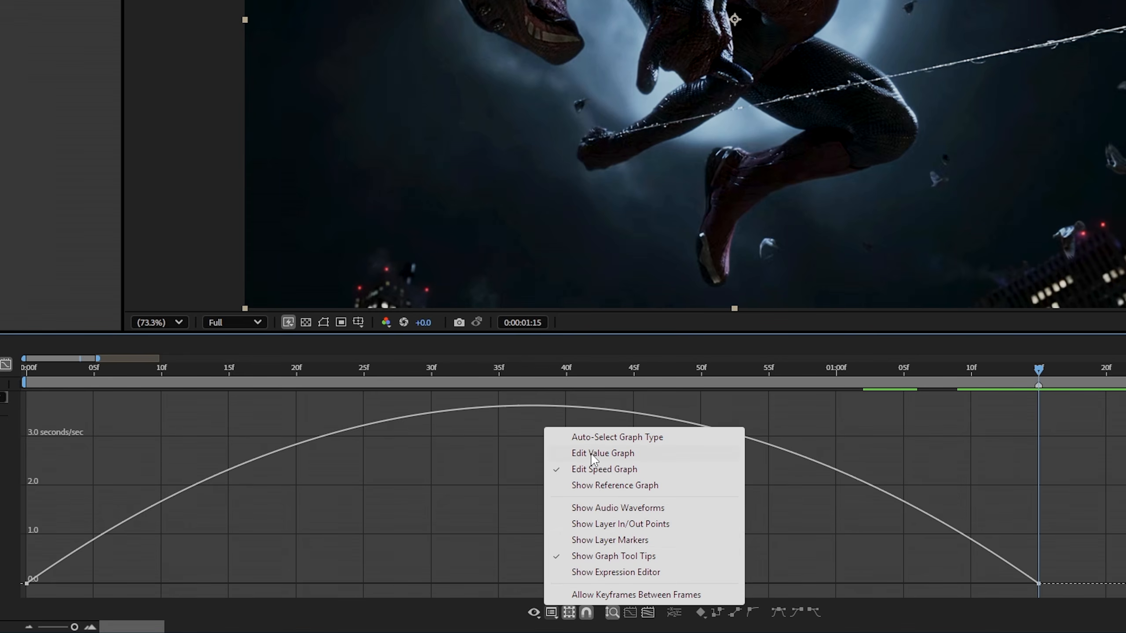
click(607, 453)
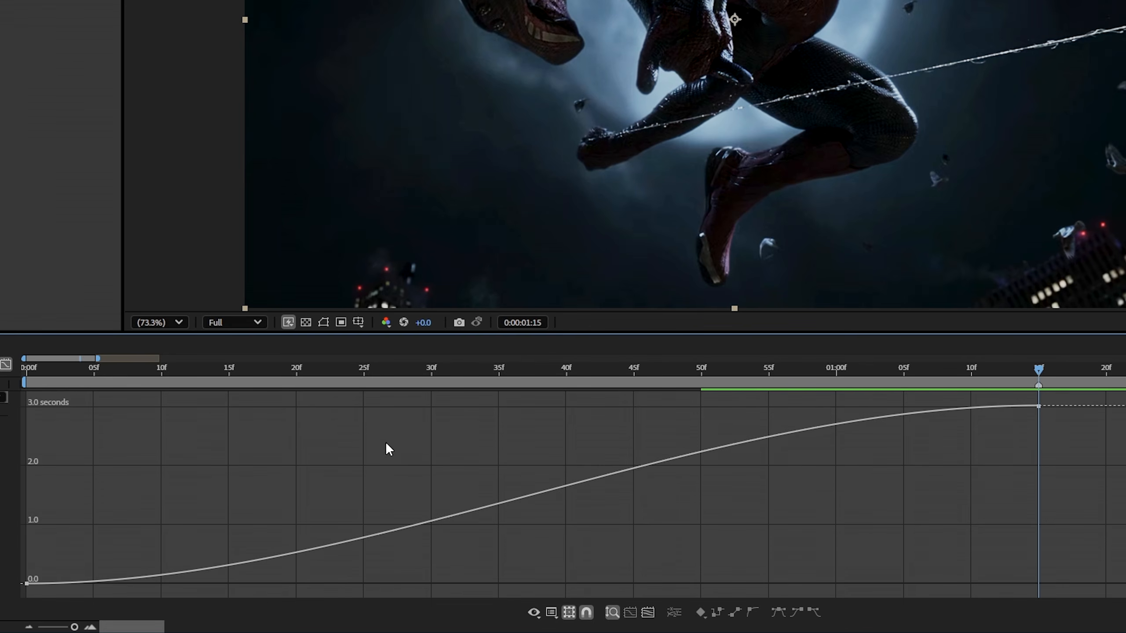
Steepen the Time Remap curve at the start keyframe and into the end keyframe.
drag(208, 472, 21, 597)
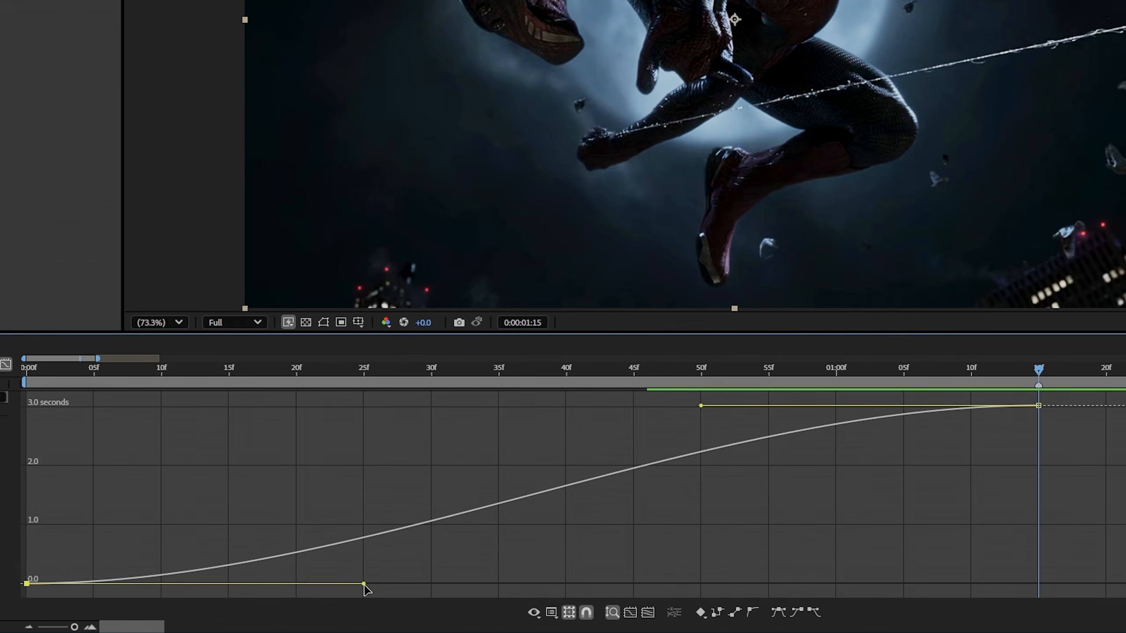
drag(364, 585, 54, 475)
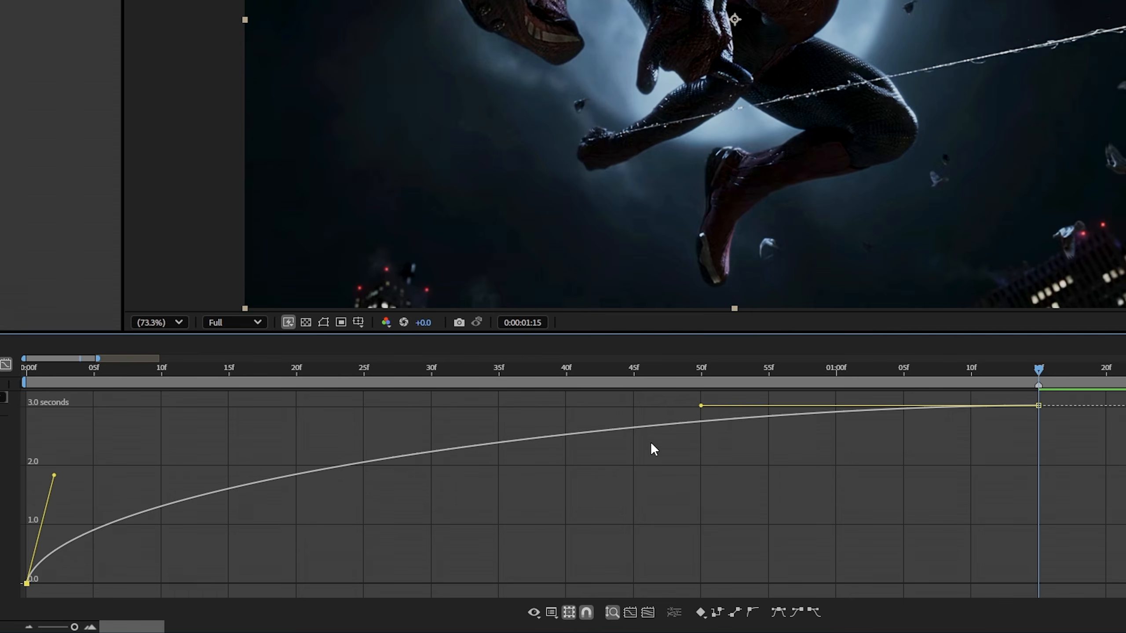
drag(700, 406, 1016, 566)
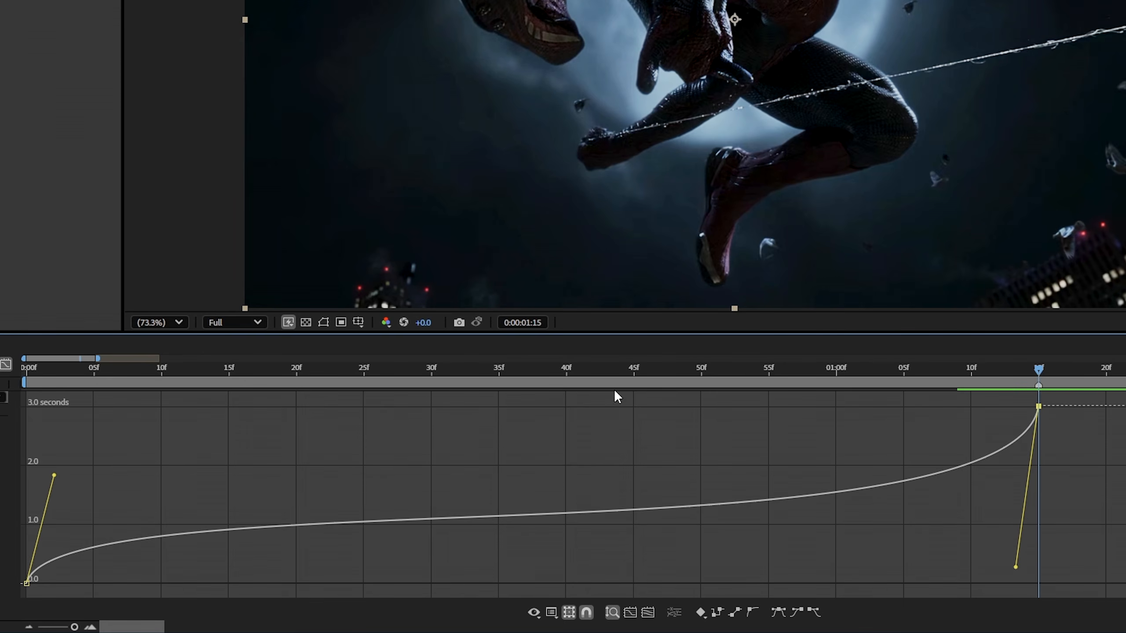
Sharpen the ramp by lengthening the end keyframe's handle and raising the start keyframe's handle.
scroll(398, 434, down, 3)
scroll(356, 439, down, 2)
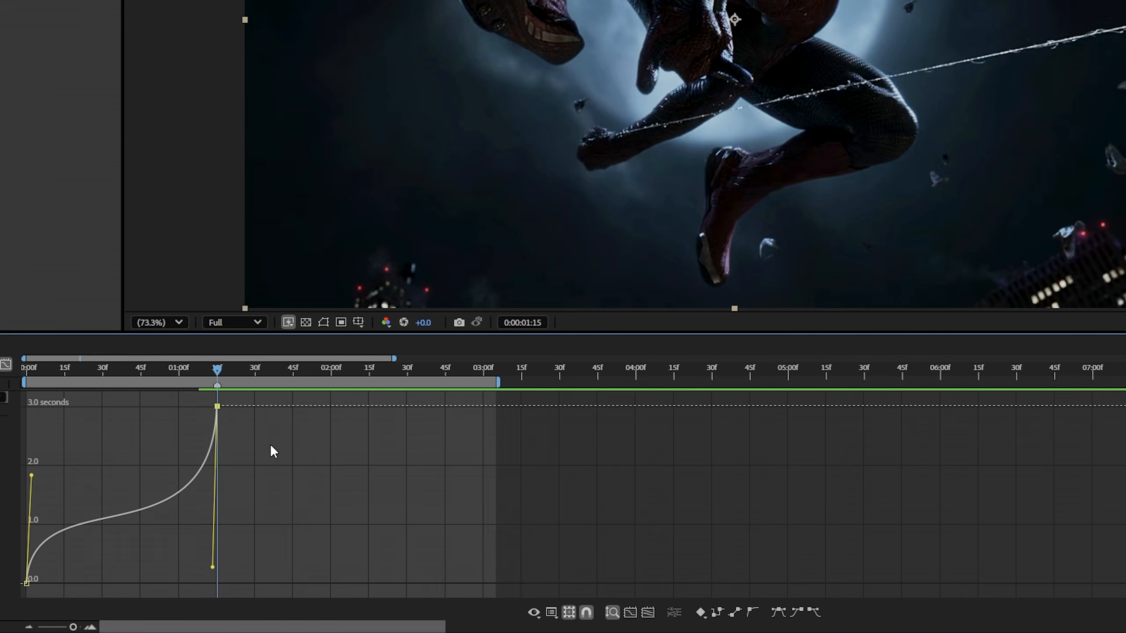
drag(214, 567, 207, 545)
drag(32, 475, 37, 457)
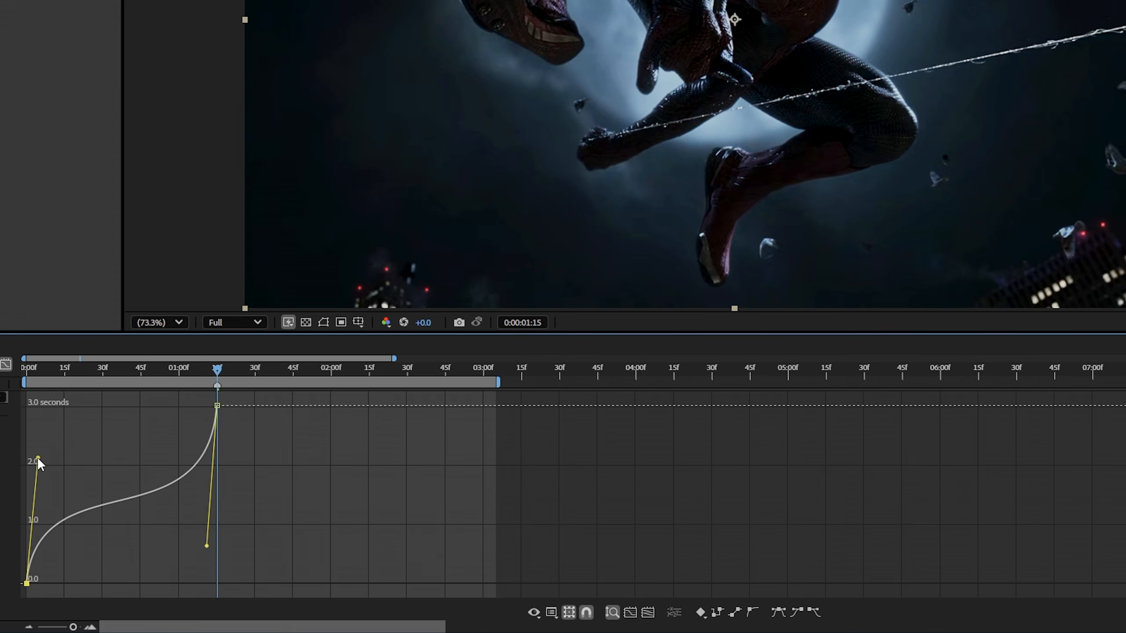
scroll(43, 505, up, 3)
scroll(43, 506, down, 3)
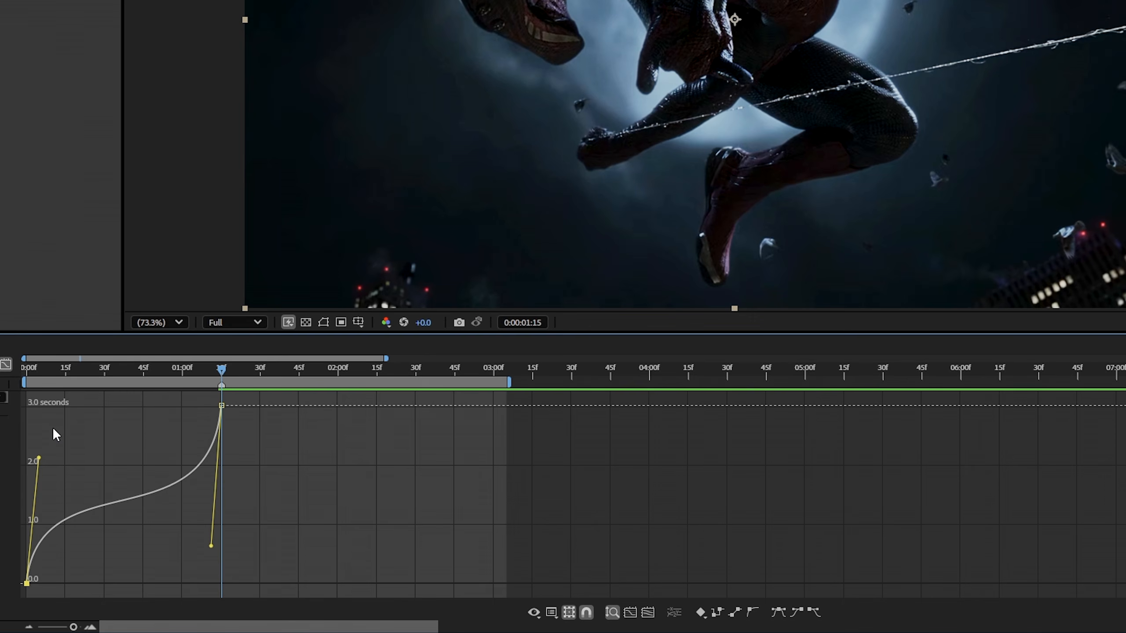
Return to the layer bars, deselect the layer, and end the work area at 0:00:01:15.
click(5, 365)
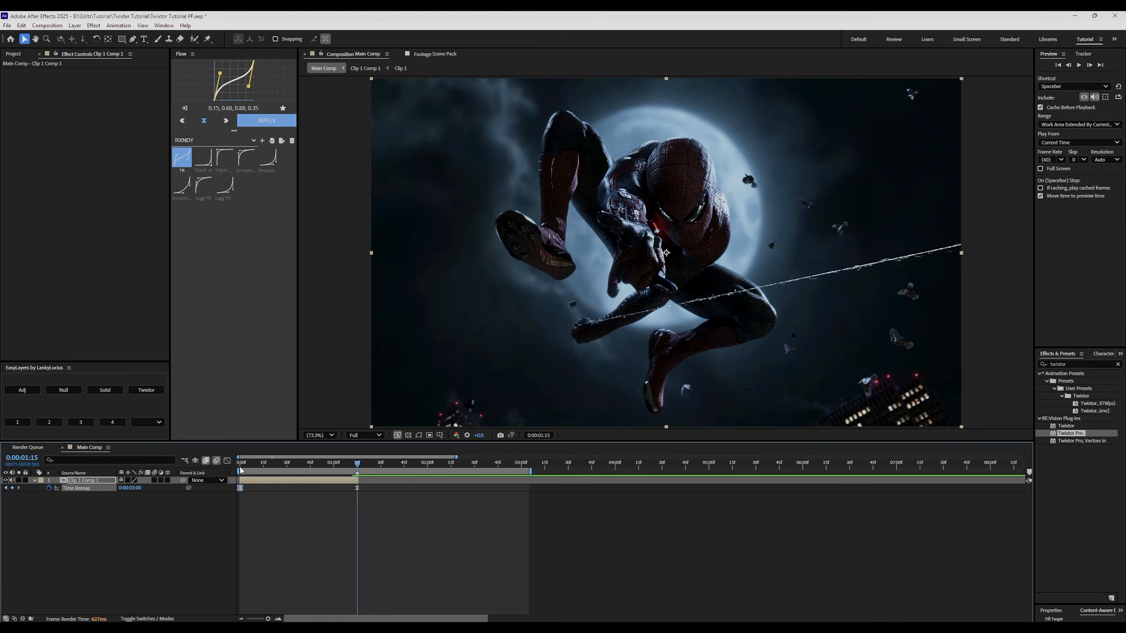
click(330, 499)
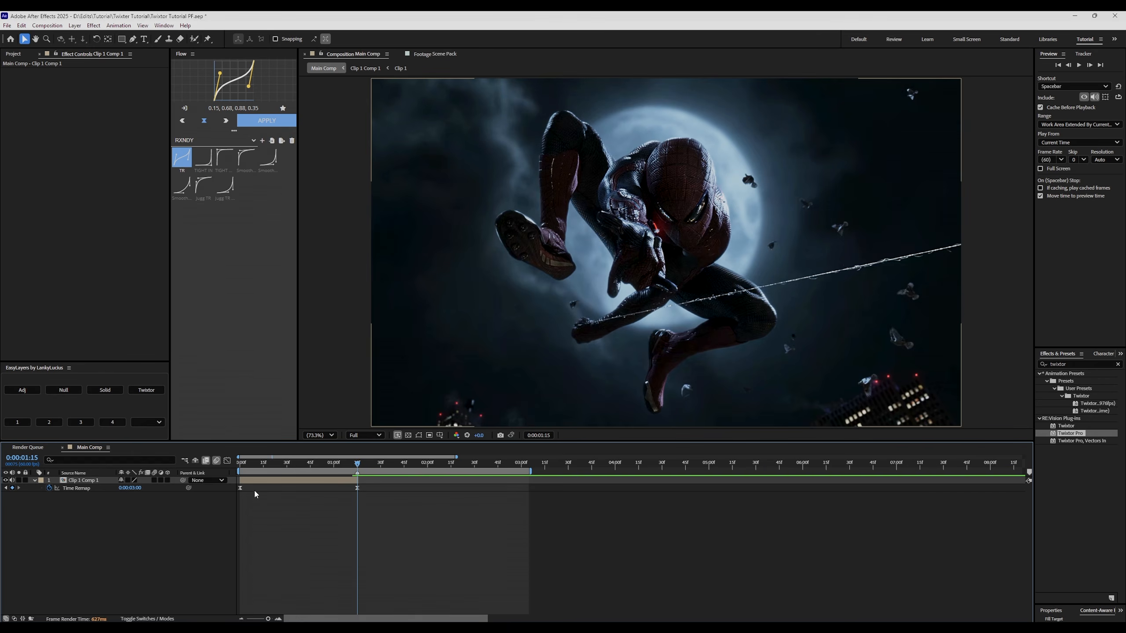
key(n)
Preview the speed-ramped clip from the start of Main Comp, then stop playback.
scroll(277, 485, up, 2)
scroll(275, 483, down, 2)
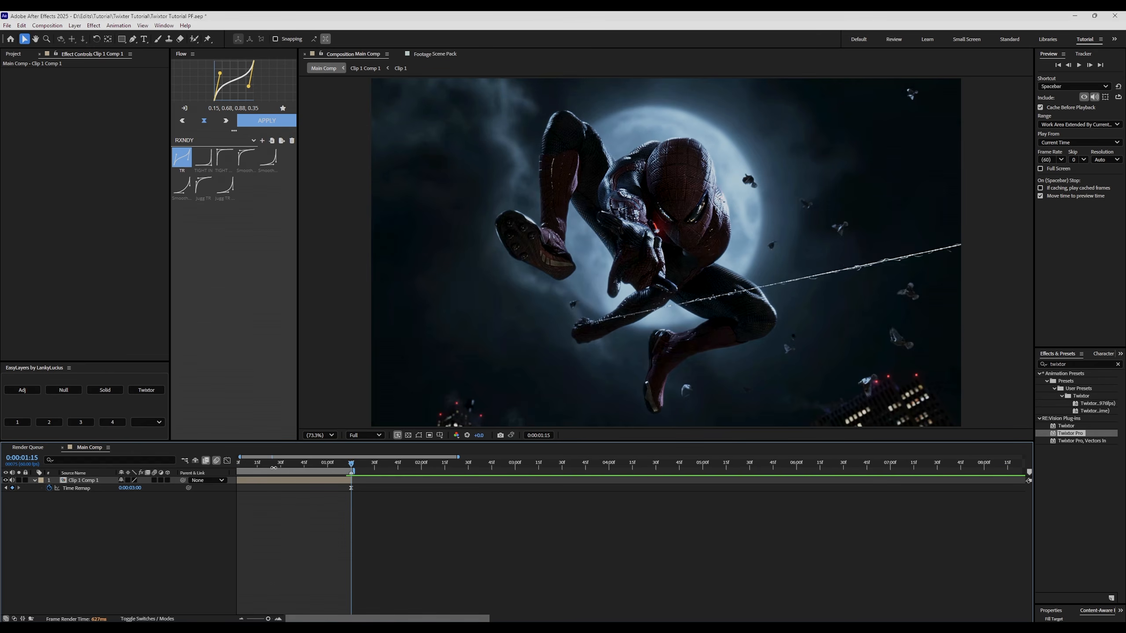
key(Home)
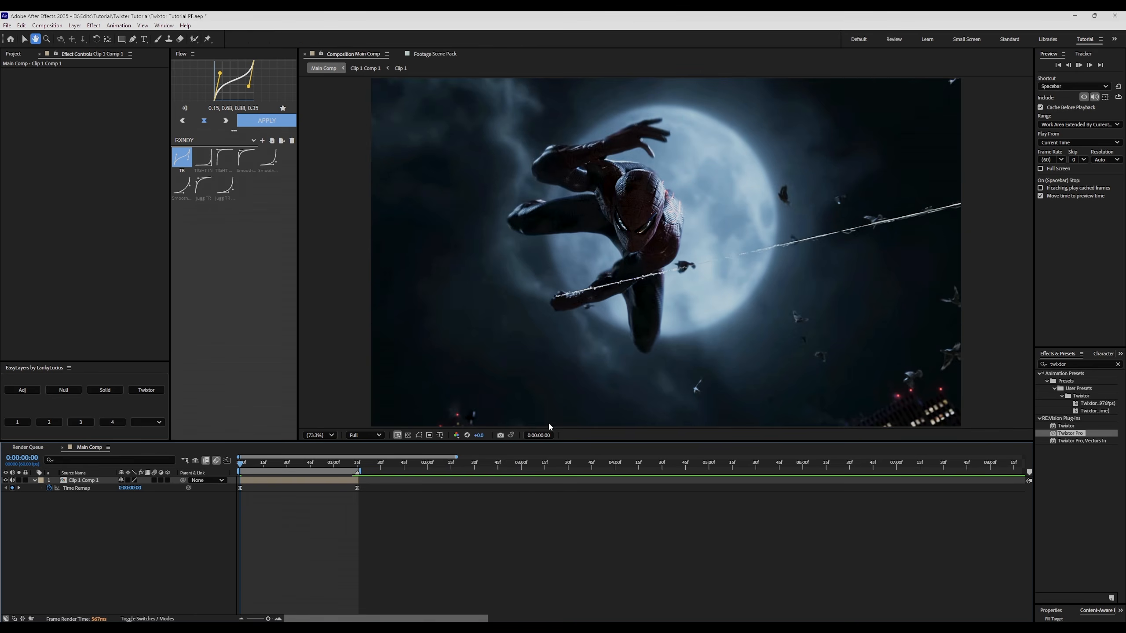
key(space)
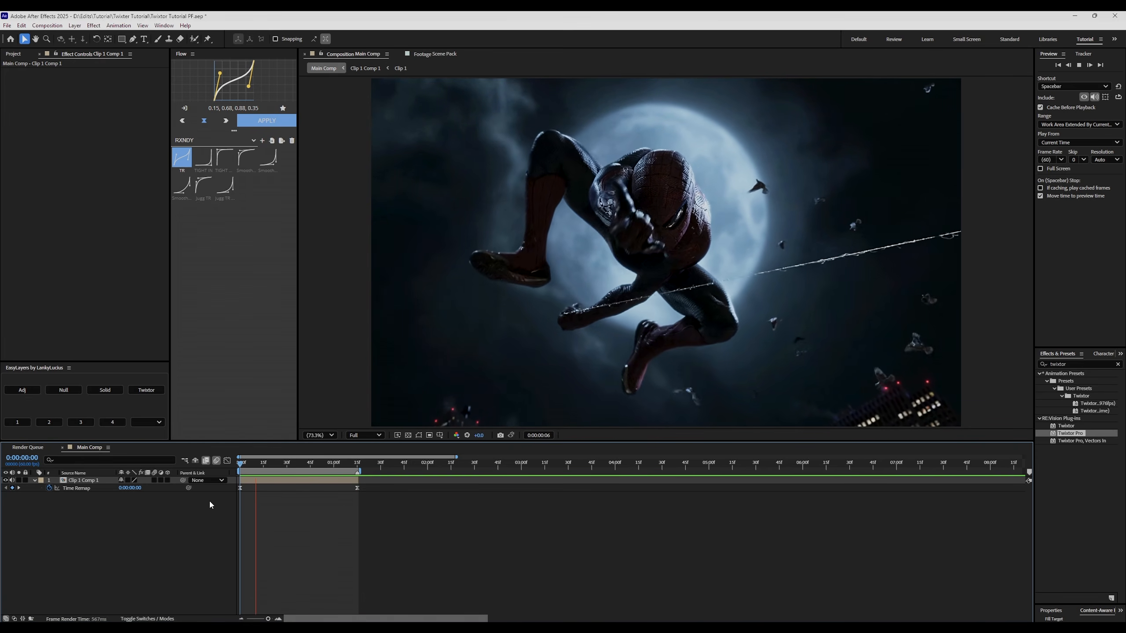
key(space)
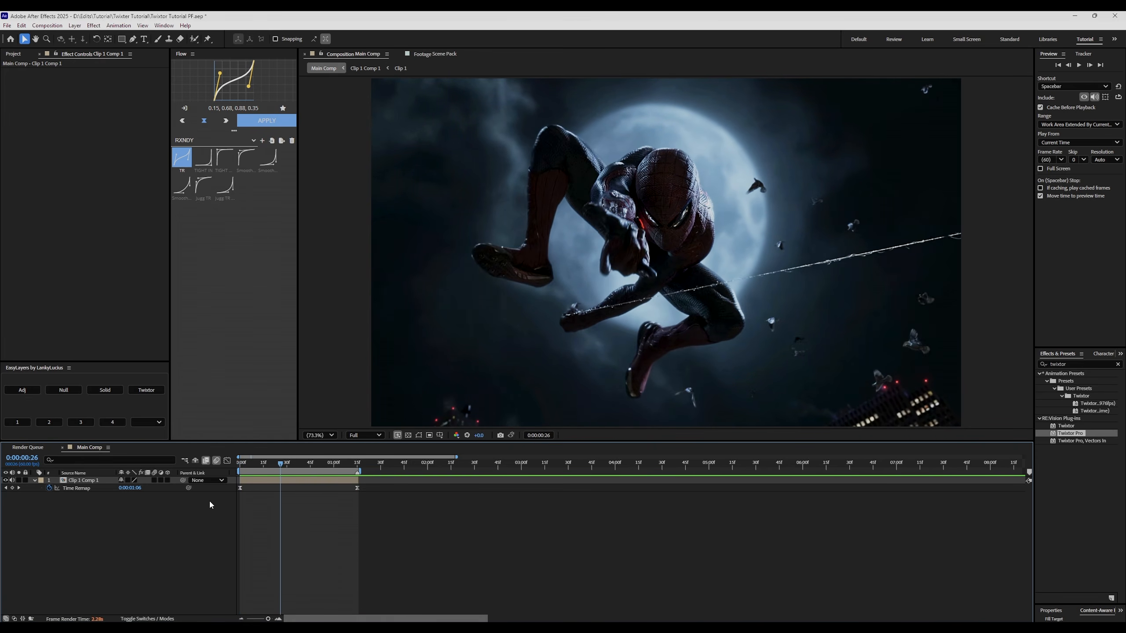